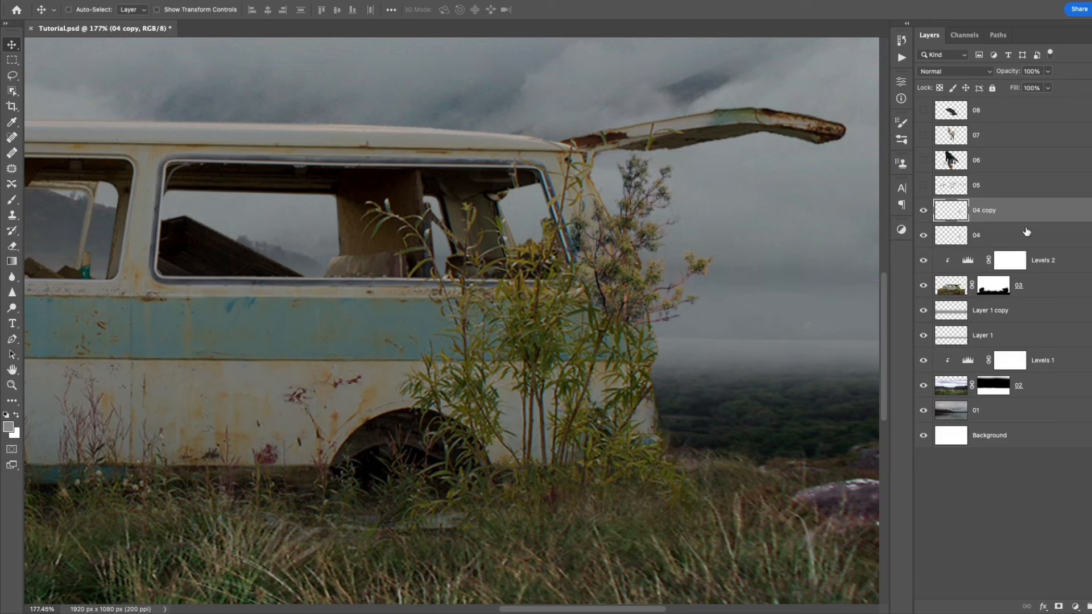
Move the 04 copy plant layer beneath the van layer 03, scale the plant down and place it behind the van's rear window.
{"action": "left_click_drag", "start_coordinate": [1027, 218], "coordinate": [1025, 296]}
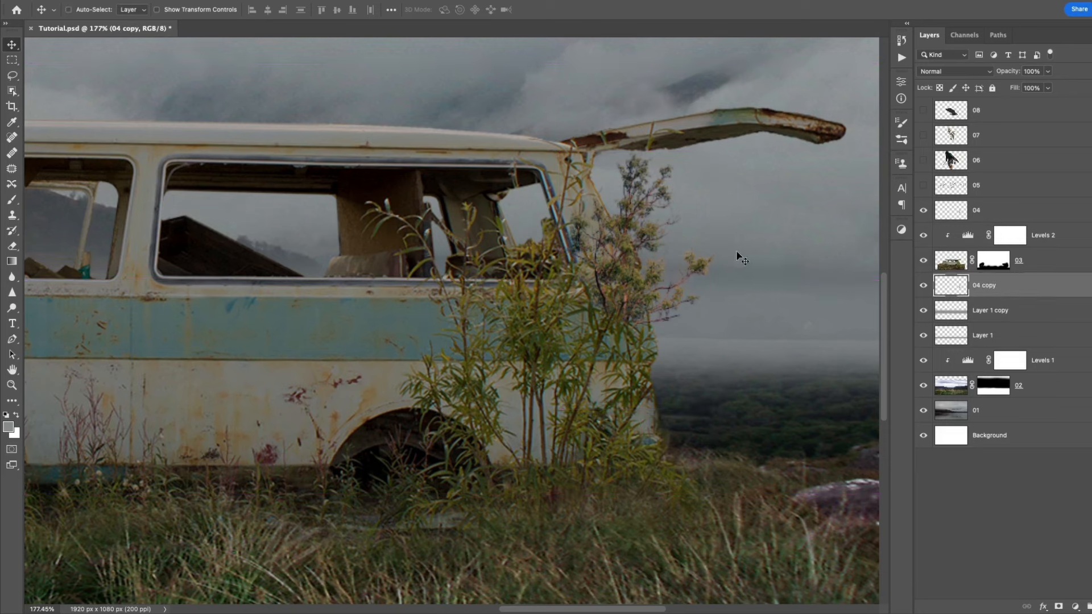
{"action": "left_click_drag", "start_coordinate": [620, 265], "coordinate": [565, 267]}
{"action": "key", "text": "ctrl+t"}
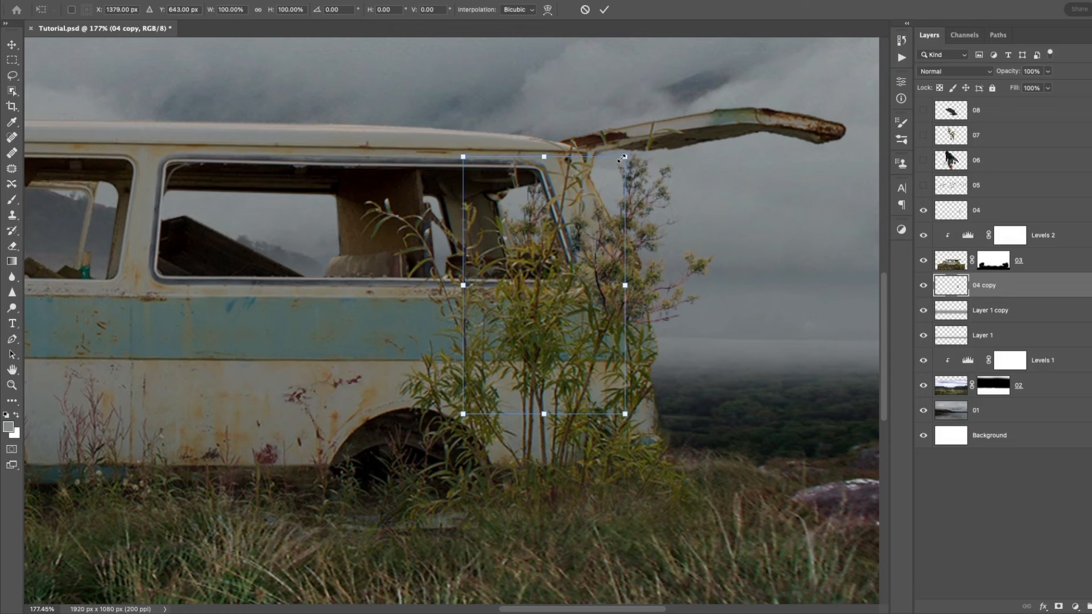
{"action": "left_click_drag", "start_coordinate": [622, 159], "coordinate": [585, 222]}
{"action": "left_click_drag", "start_coordinate": [567, 300], "coordinate": [576, 254]}
{"action": "key", "text": "Return"}
Duplicate the small plant copy and place the duplicate behind the rear of the van.
{"action": "key", "text": "z"}
{"action": "left_click_drag", "start_coordinate": [739, 270], "coordinate": [711, 274]}
{"action": "key", "text": "v"}
{"action": "left_click_drag", "start_coordinate": [645, 264], "coordinate": [689, 313]}
{"action": "key", "text": "z"}
{"action": "key", "text": "v"}
{"action": "left_click_drag", "start_coordinate": [757, 289], "coordinate": [666, 305]}
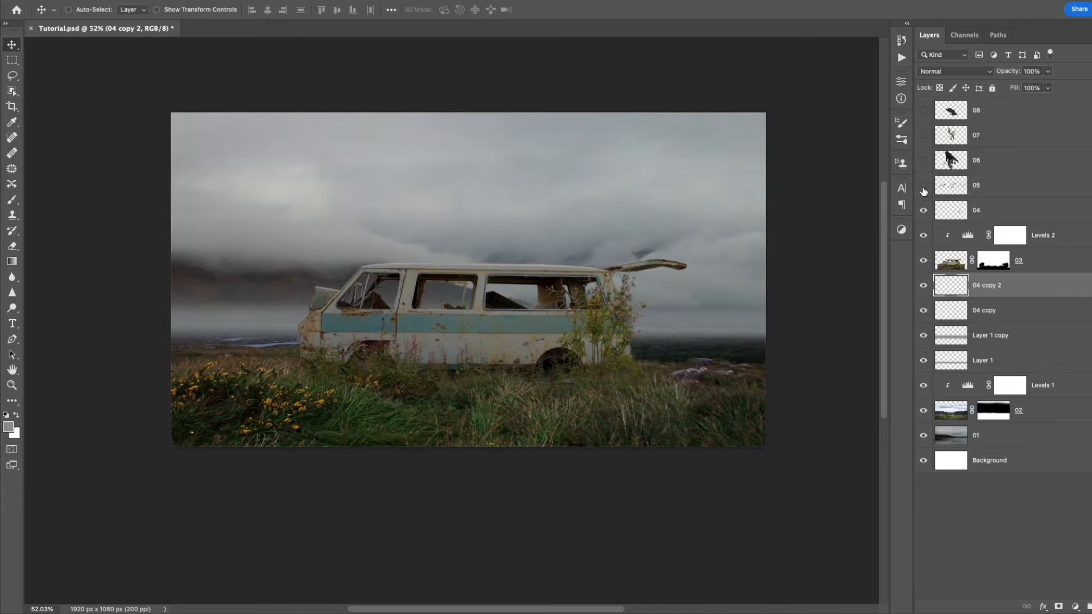
Show the bird flock on layer 05, scale it down to a small group and place it in the sky above the van.
{"action": "left_click", "coordinate": [924, 188]}
{"action": "left_click", "coordinate": [997, 188]}
{"action": "key", "text": "ctrl+t"}
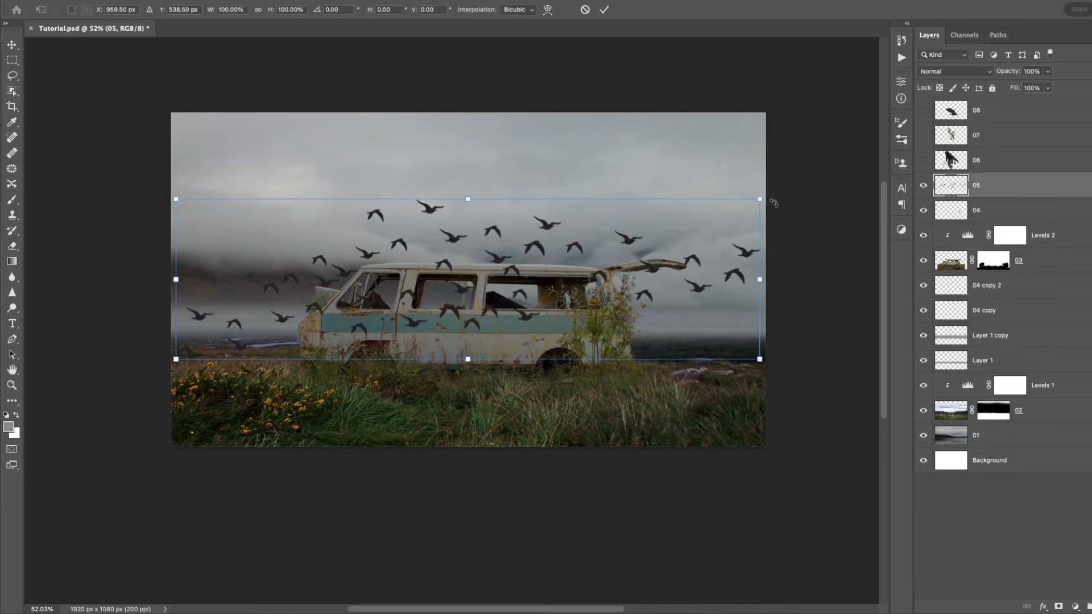
{"action": "left_click_drag", "start_coordinate": [760, 200], "coordinate": [542, 159]}
{"action": "key", "text": "Return"}
{"action": "left_click_drag", "start_coordinate": [717, 218], "coordinate": [745, 207]}
Show the signposts on layer 07, scale them down and place them in the grass behind the rear of the van.
{"action": "left_click", "coordinate": [924, 136]}
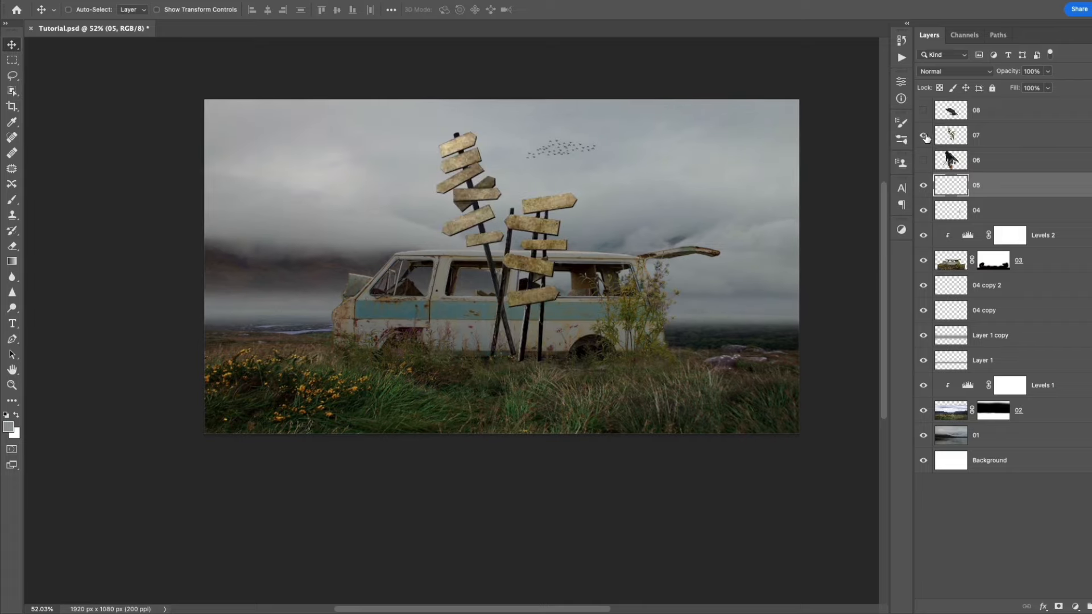
{"action": "left_click", "coordinate": [955, 138]}
{"action": "left_click_drag", "start_coordinate": [526, 253], "coordinate": [359, 295]}
{"action": "key", "text": "ctrl+t"}
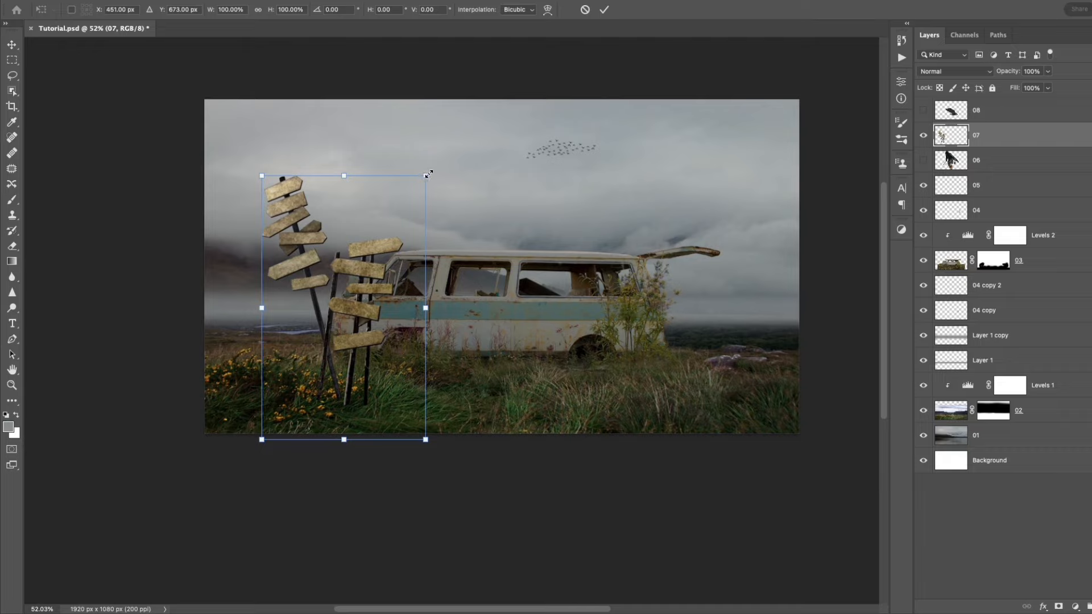
{"action": "left_click_drag", "start_coordinate": [428, 174], "coordinate": [349, 297]}
{"action": "left_click_drag", "start_coordinate": [323, 381], "coordinate": [757, 363]}
{"action": "key", "text": "Return"}
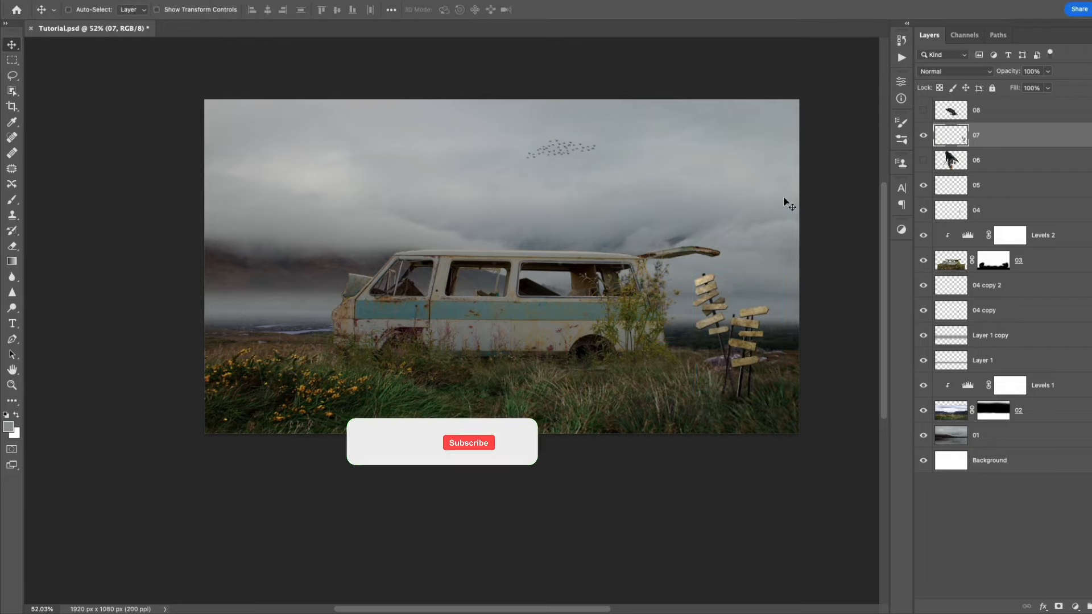
Darken the signposts with Levels by setting the white output level to 212.
{"action": "key", "text": "super+l"}
{"action": "left_click_drag", "start_coordinate": [1007, 359], "coordinate": [982, 360]}
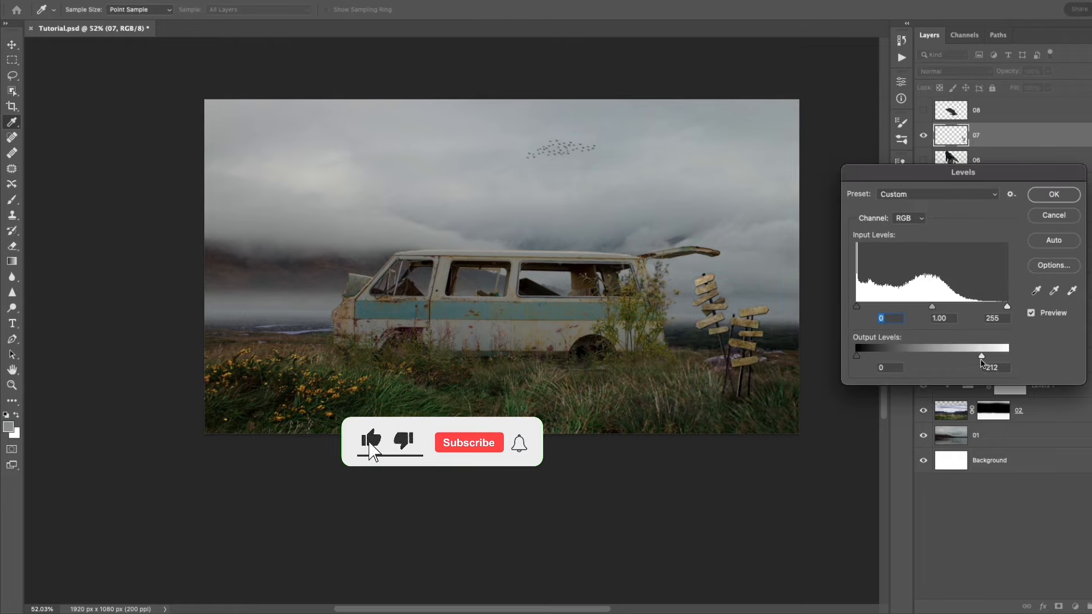
{"action": "key", "text": "Return"}
Add a layer mask to the signpost layer and hide the post bases in the grass with a black brush of size 60.
{"action": "key", "text": "z"}
{"action": "left_click_drag", "start_coordinate": [753, 402], "coordinate": [732, 371]}
{"action": "left_click", "coordinate": [1059, 607]}
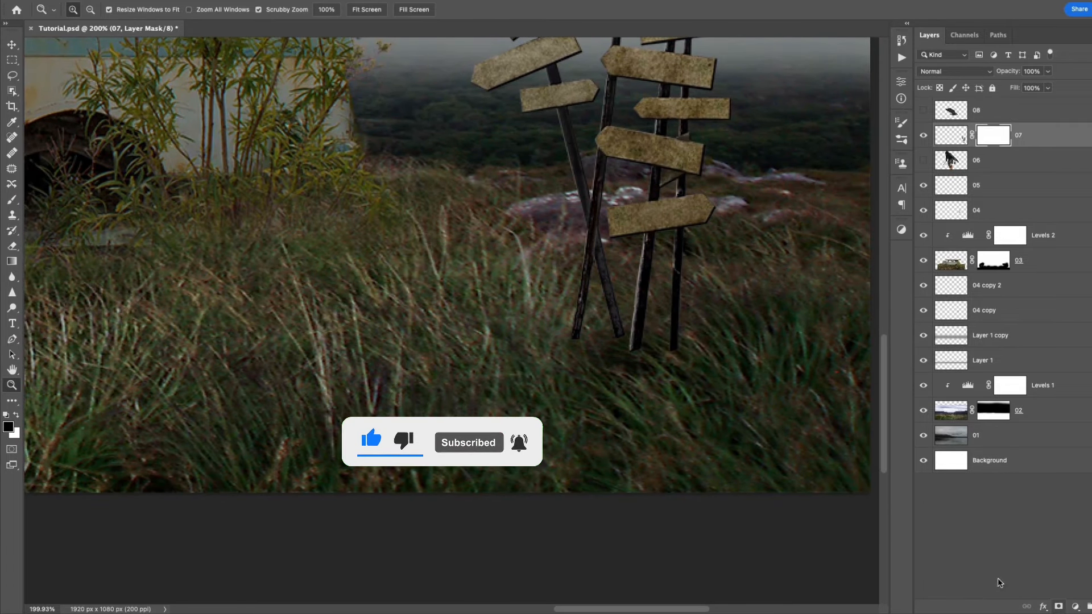
{"action": "key", "text": "b"}
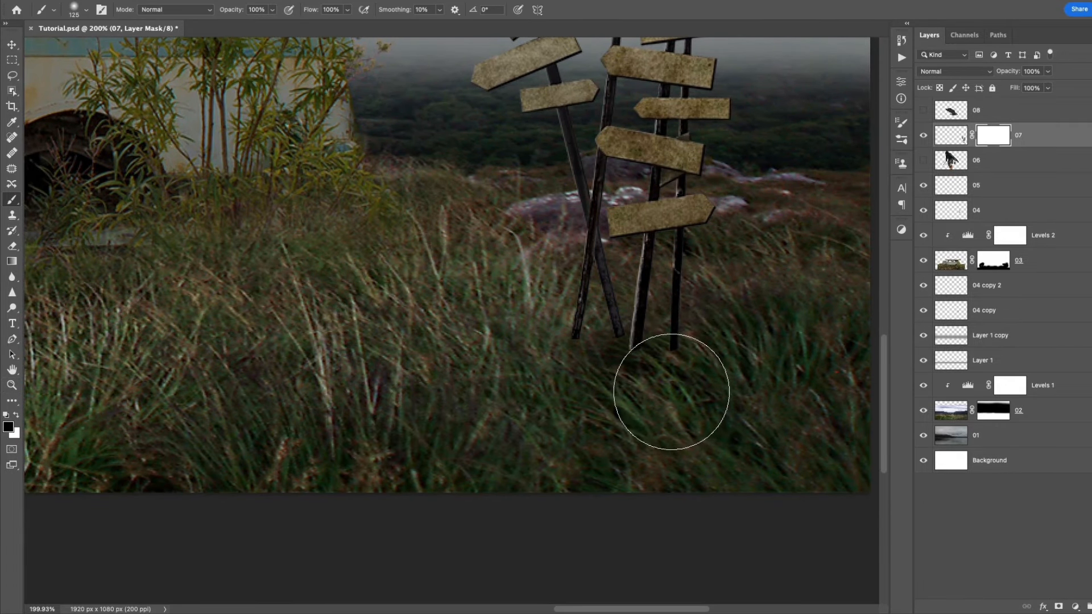
{"action": "key", "text": "bracketleft"}
{"action": "key", "text": "bracketleft"}
{"action": "key", "text": "bracketleft"}
{"action": "key", "text": "bracketleft"}
{"action": "key", "text": "bracketleft"}
{"action": "key", "text": "bracketleft"}
{"action": "mouse_move", "coordinate": [646, 373]}
{"action": "left_mouse_down"}
{"action": "mouse_move", "coordinate": [564, 349]}
{"action": "mouse_move", "coordinate": [540, 353]}
{"action": "left_mouse_up"}
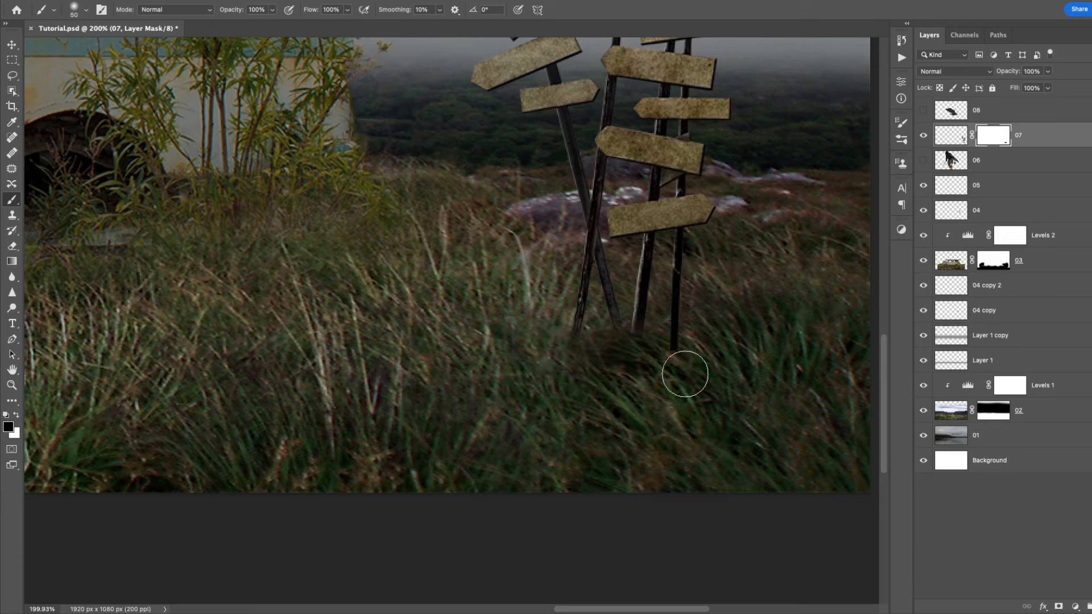
Refine the mask around the outer post bases with a smaller black brush, down to size 35.
{"action": "key", "text": "bracketleft"}
{"action": "key", "text": "bracketleft"}
{"action": "left_click_drag", "start_coordinate": [702, 322], "coordinate": [688, 351]}
{"action": "key", "text": "bracketleft"}
{"action": "left_click_drag", "start_coordinate": [565, 346], "coordinate": [556, 321]}
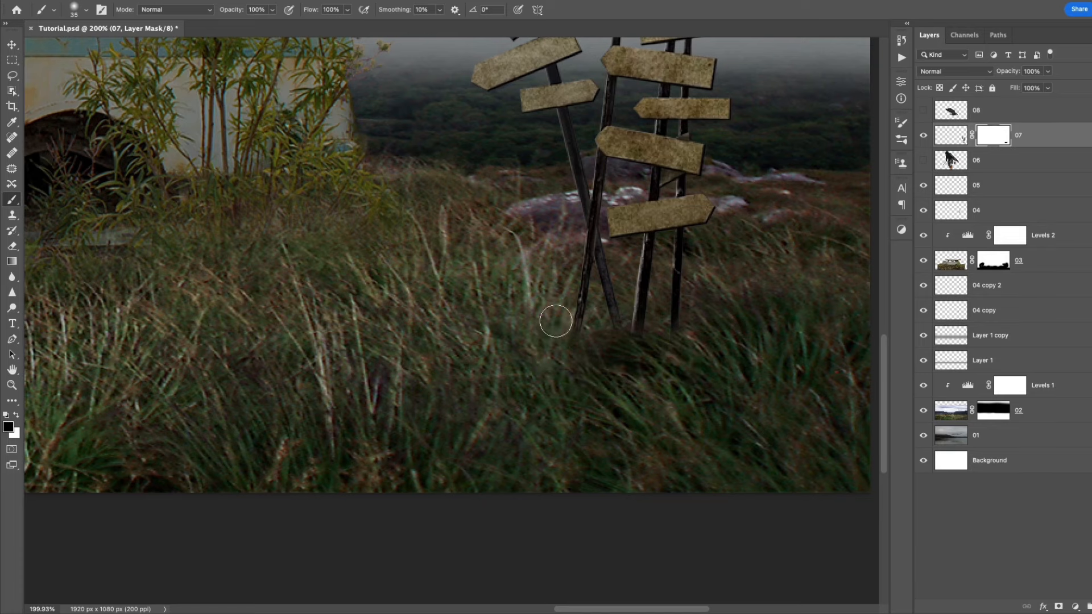
{"action": "key", "text": "z"}
{"action": "left_click_drag", "start_coordinate": [663, 296], "coordinate": [586, 305]}
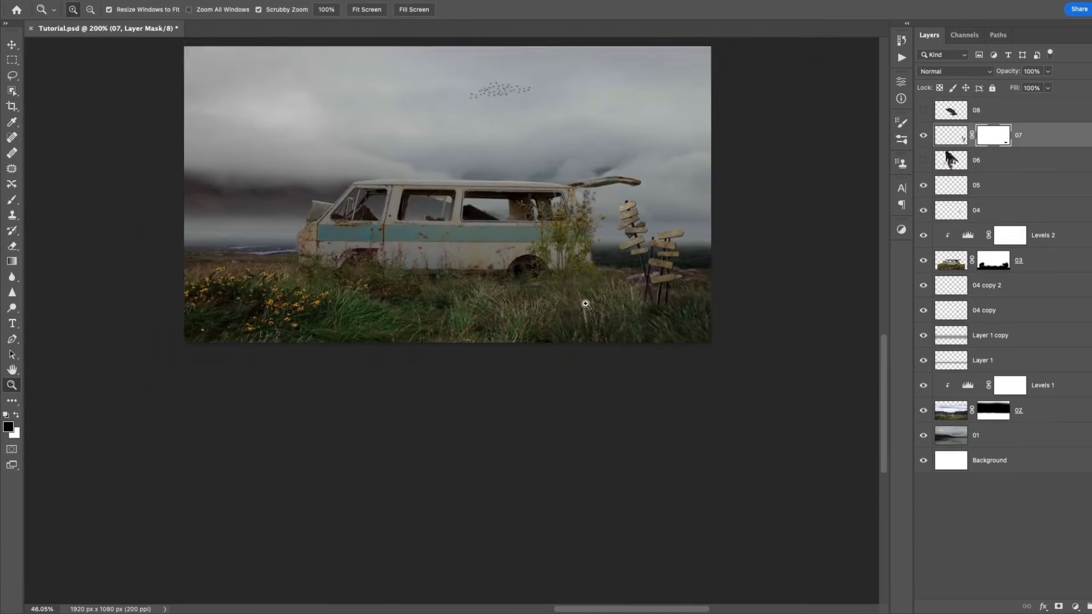
Show the crow on layer 08, scale it to 21.54% and place it by the signposts.
{"action": "key", "text": "v"}
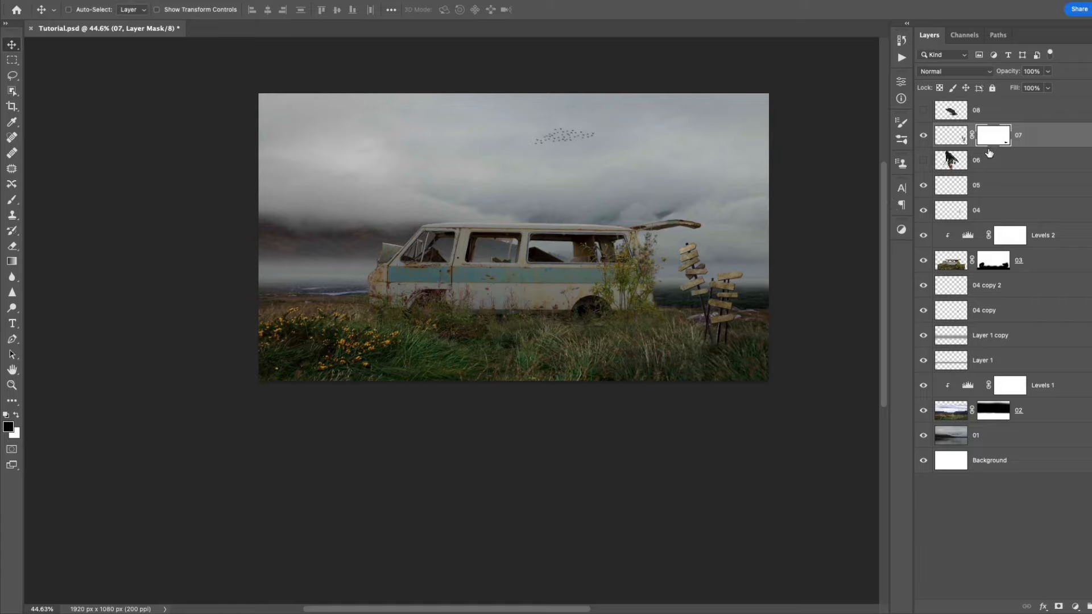
{"action": "left_click", "coordinate": [941, 114]}
{"action": "key", "text": "ctrl+t"}
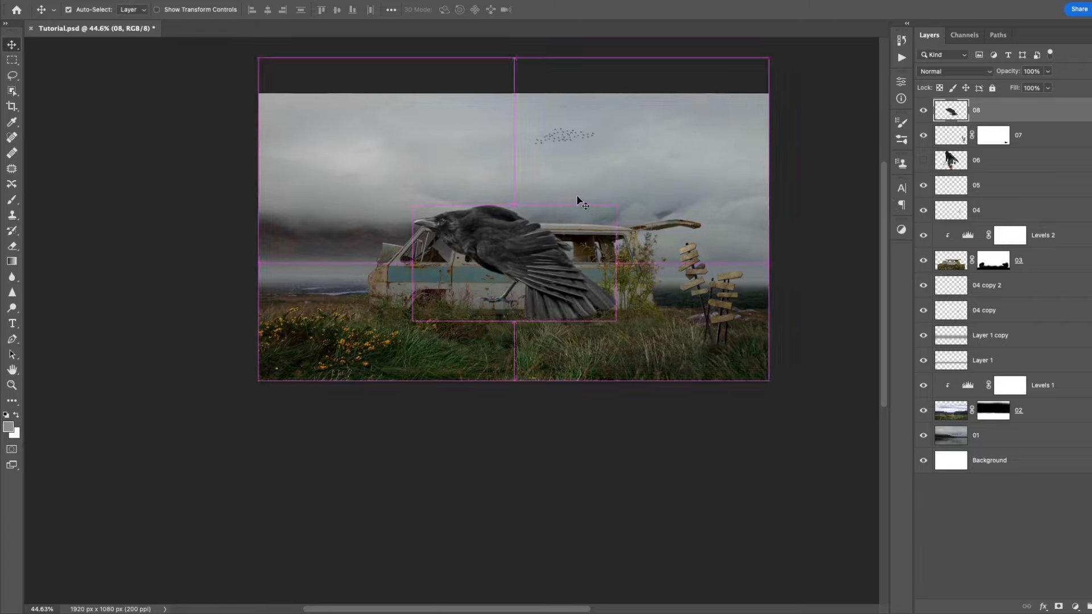
{"action": "left_click_drag", "start_coordinate": [613, 202], "coordinate": [739, 268]}
Scale the crow down further and perch it on top of the taller signpost.
{"action": "key", "text": "ctrl+plus"}
{"action": "key", "text": "ctrl+plus"}
{"action": "key", "text": "ctrl+plus"}
{"action": "key", "text": "ctrl+plus"}
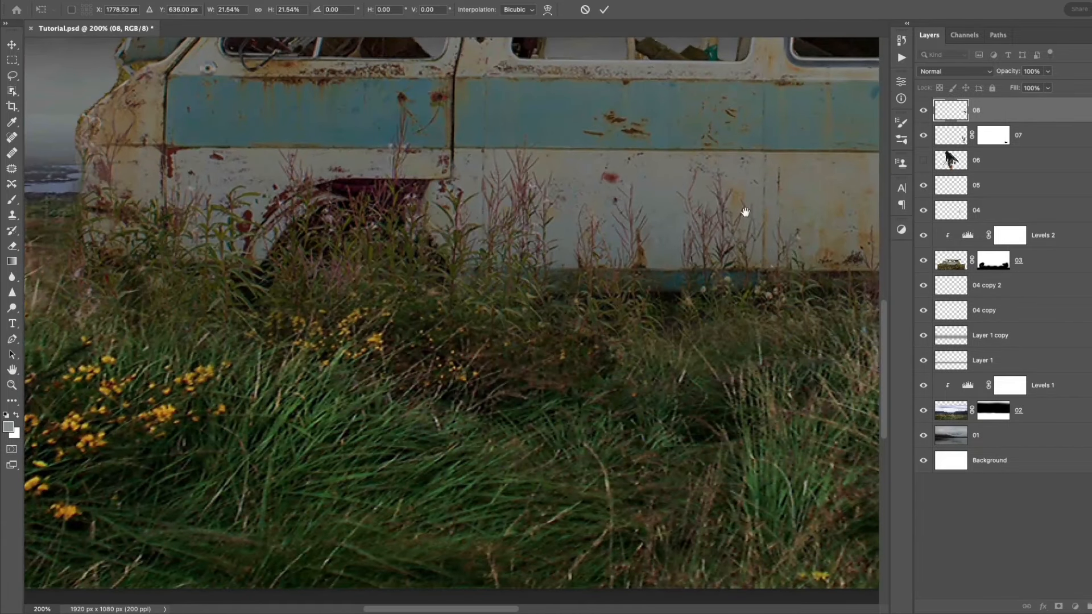
{"action": "left_click_drag", "start_coordinate": [744, 215], "coordinate": [118, 369]}
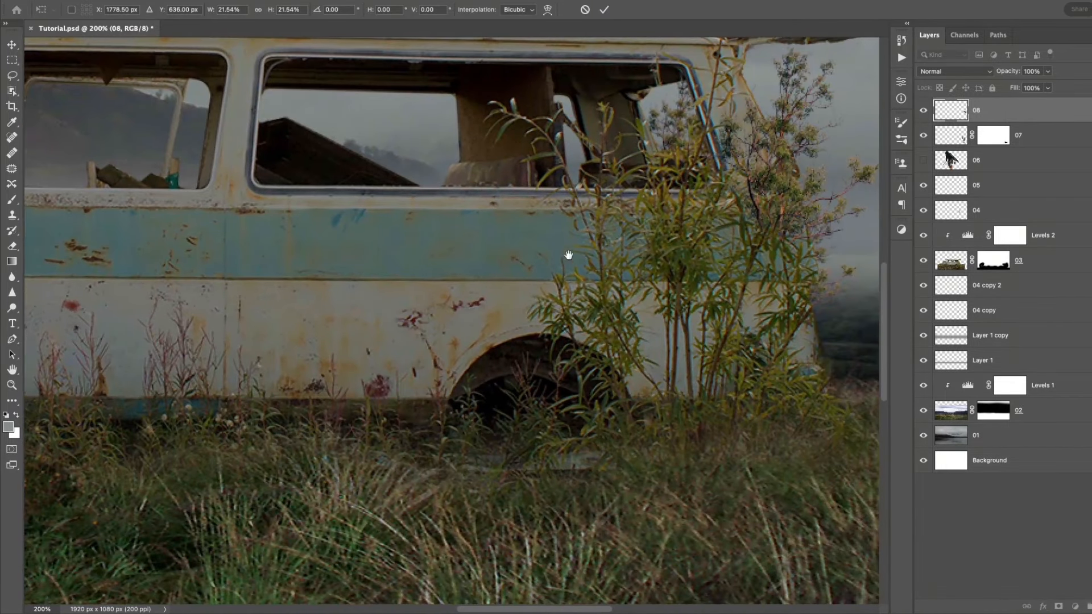
{"action": "left_click_drag", "start_coordinate": [597, 245], "coordinate": [119, 307]}
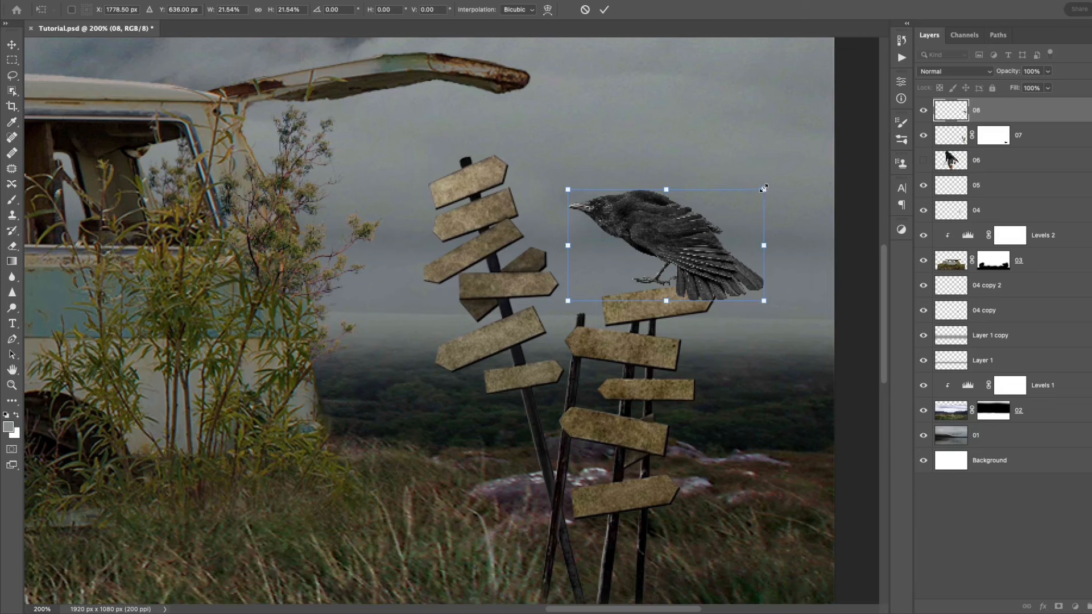
{"action": "left_click_drag", "start_coordinate": [764, 188], "coordinate": [651, 255]}
{"action": "left_click_drag", "start_coordinate": [588, 287], "coordinate": [652, 244]}
{"action": "key", "text": "Return"}
{"action": "key", "text": "z"}
{"action": "left_click_drag", "start_coordinate": [726, 272], "coordinate": [659, 286]}
{"action": "key", "text": "v"}
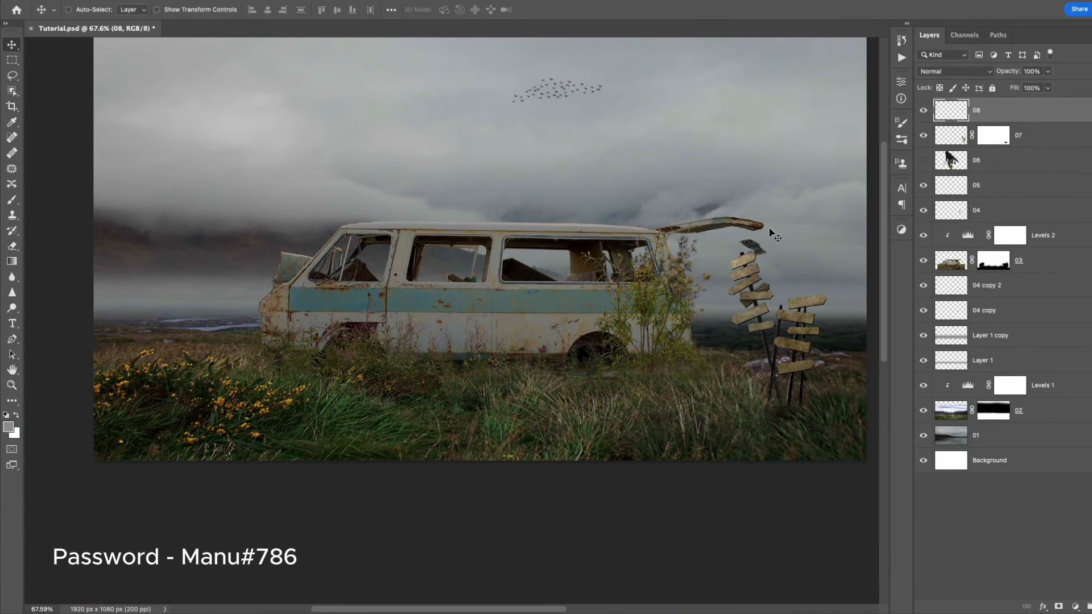
Show the man on layer 06, scale him to 31.29% and stand him in the grass in front of the van.
{"action": "left_click", "coordinate": [923, 160]}
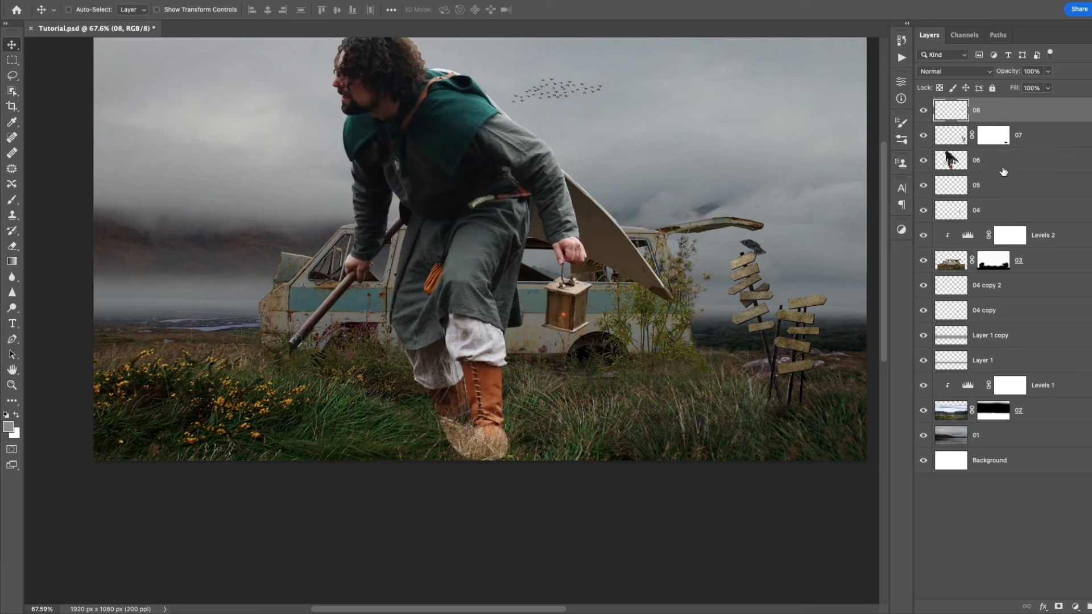
{"action": "left_click", "coordinate": [999, 162]}
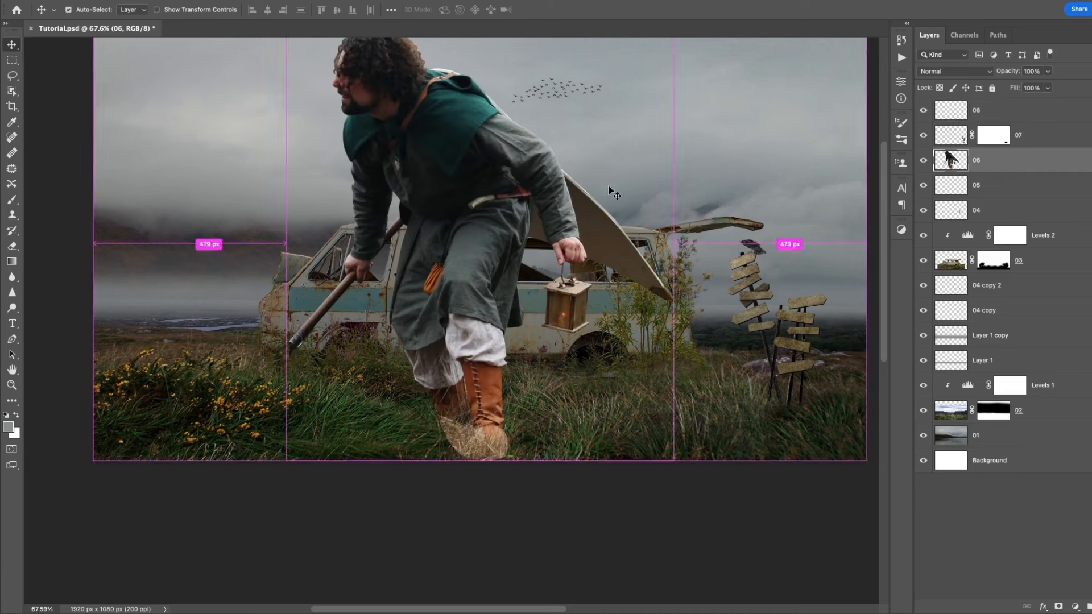
{"action": "key", "text": "super+t"}
{"action": "left_click_drag", "start_coordinate": [551, 152], "coordinate": [569, 281]}
{"action": "left_click_drag", "start_coordinate": [690, 152], "coordinate": [575, 284]}
{"action": "left_click_drag", "start_coordinate": [540, 384], "coordinate": [587, 343]}
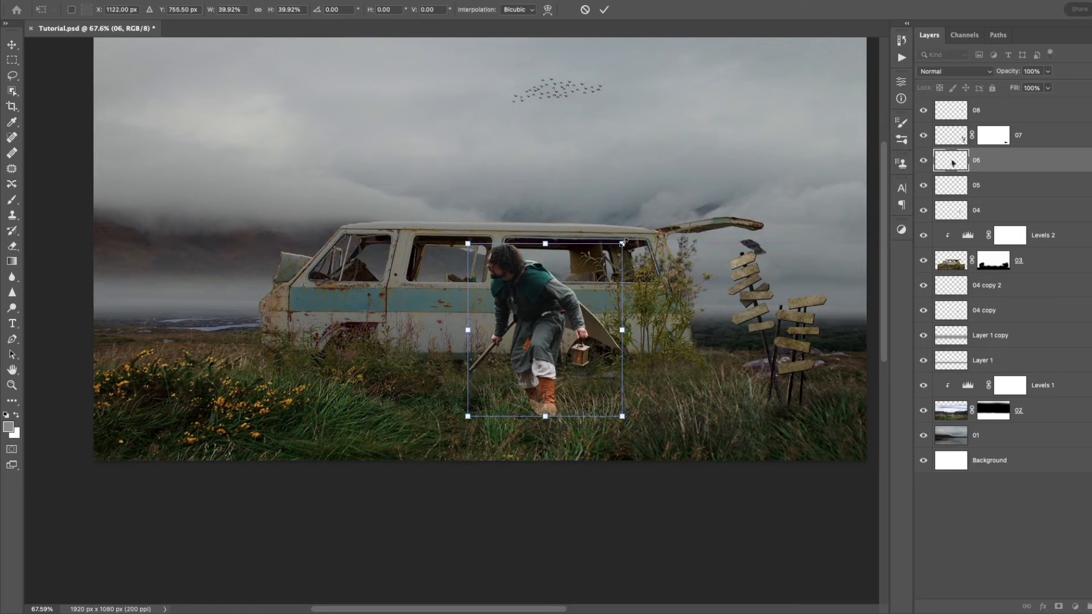
{"action": "left_click_drag", "start_coordinate": [622, 243], "coordinate": [597, 285]}
{"action": "left_click_drag", "start_coordinate": [546, 366], "coordinate": [559, 362]}
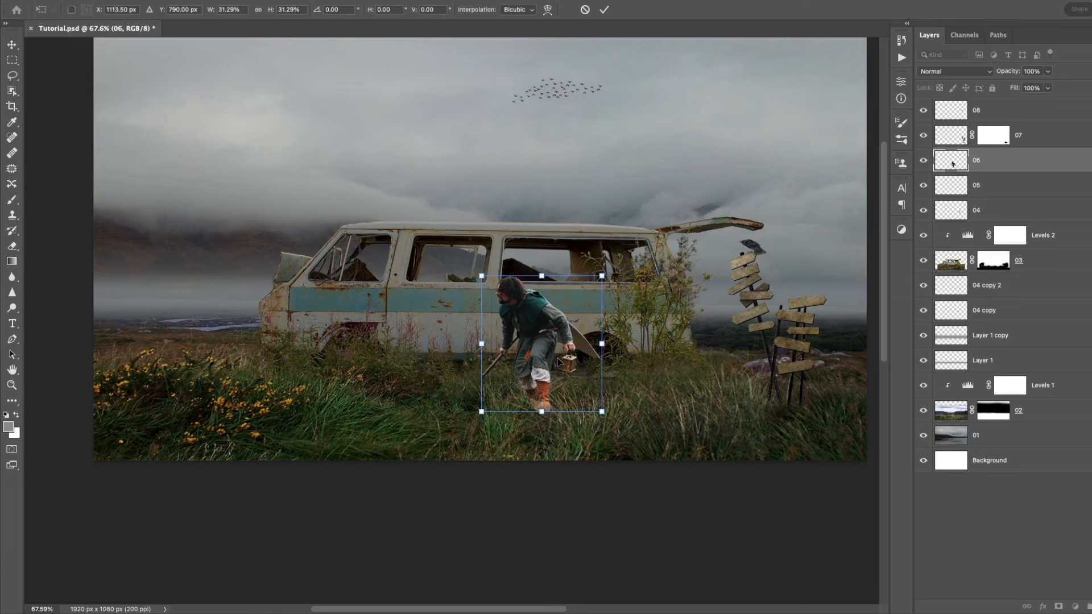
{"action": "key", "text": "Return"}
Add a mask to the man's layer, hide his boots in the grass with a black brush and shift him towards the van's front.
{"action": "left_click", "coordinate": [1059, 608]}
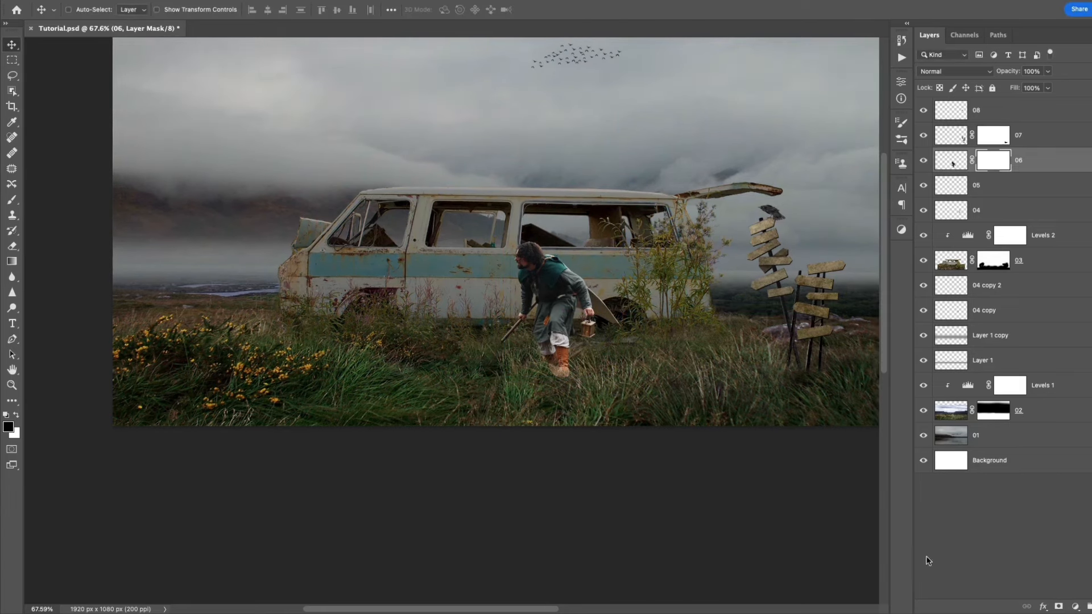
{"action": "key", "text": "b"}
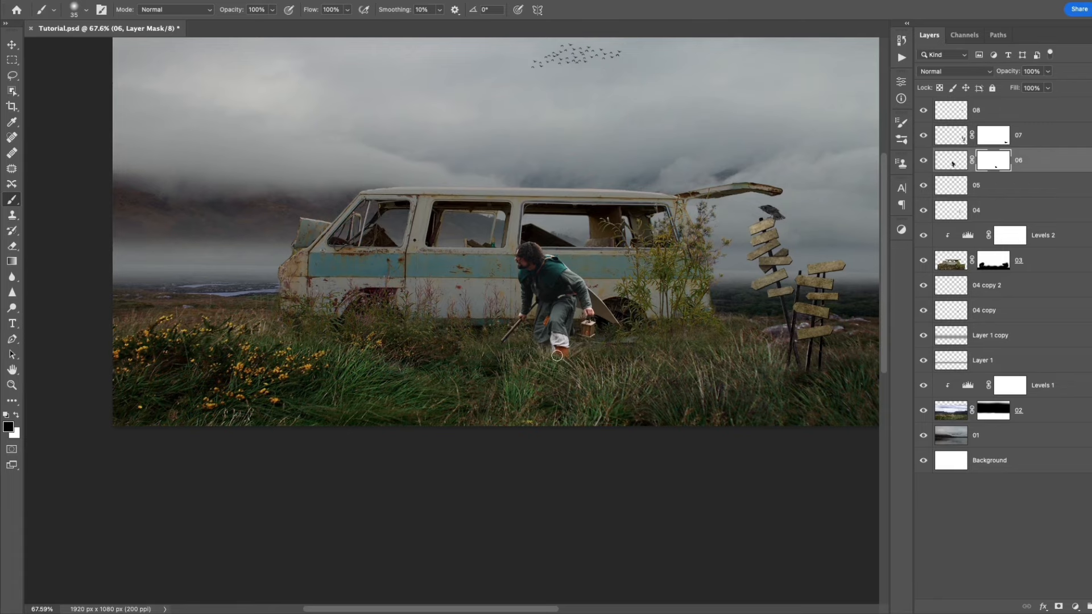
{"action": "key", "text": "v"}
{"action": "mouse_move", "coordinate": [566, 335]}
{"action": "left_mouse_down"}
{"action": "mouse_move", "coordinate": [475, 344]}
{"action": "mouse_move", "coordinate": [500, 353]}
{"action": "mouse_move", "coordinate": [519, 382]}
{"action": "mouse_move", "coordinate": [592, 397]}
{"action": "mouse_move", "coordinate": [682, 362]}
{"action": "mouse_move", "coordinate": [734, 361]}
{"action": "left_mouse_up"}
{"action": "key", "text": "z"}
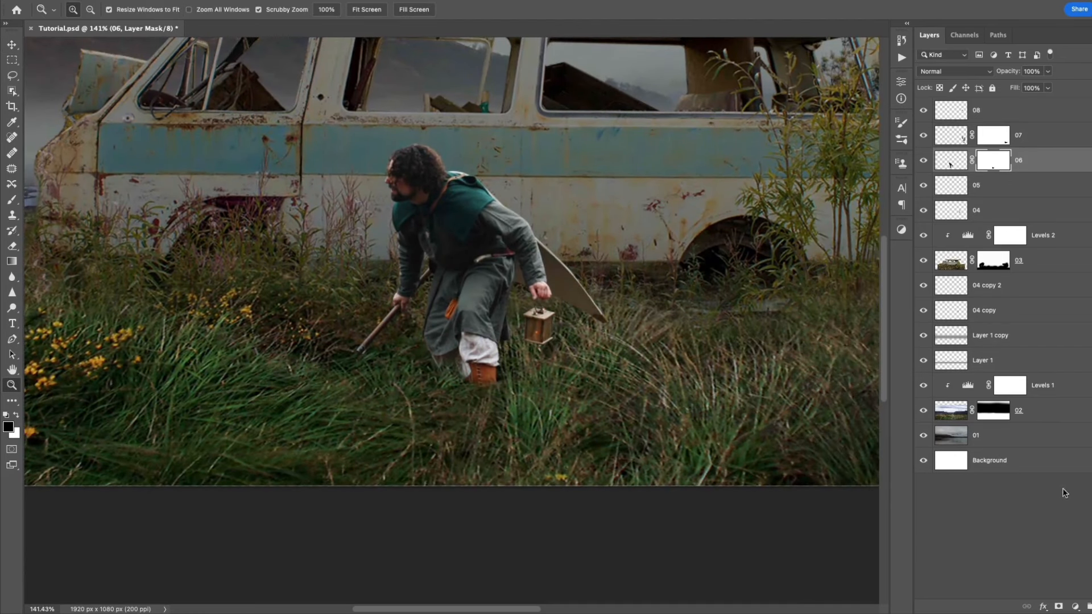
Add an orange (#f49705) Solid Color fill layer above layer 06 and set its blend mode to Color Dodge.
{"action": "left_click", "coordinate": [1076, 607]}
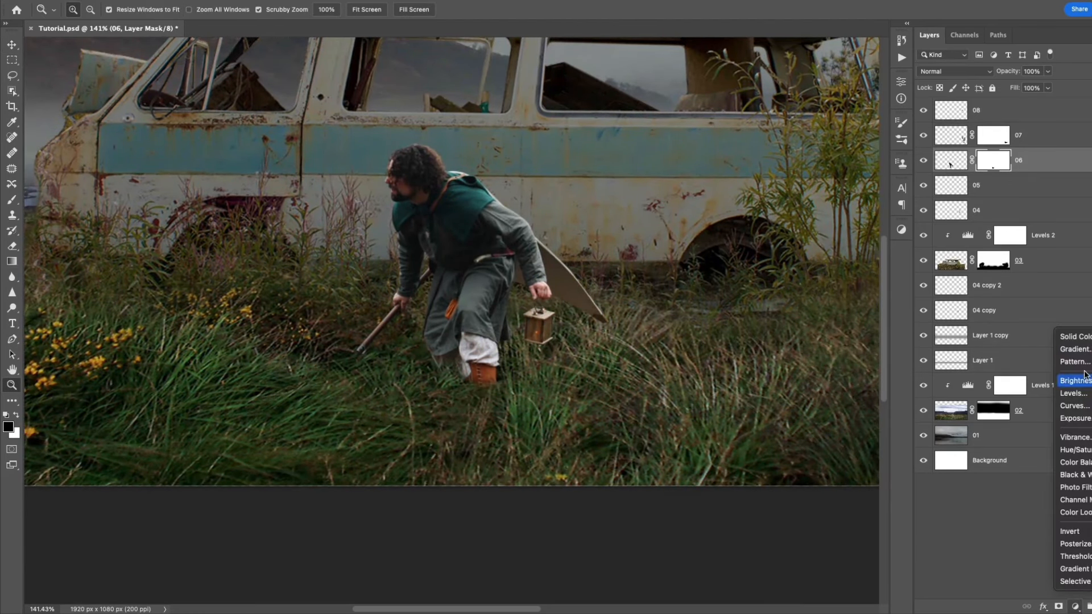
{"action": "left_click", "coordinate": [1082, 337]}
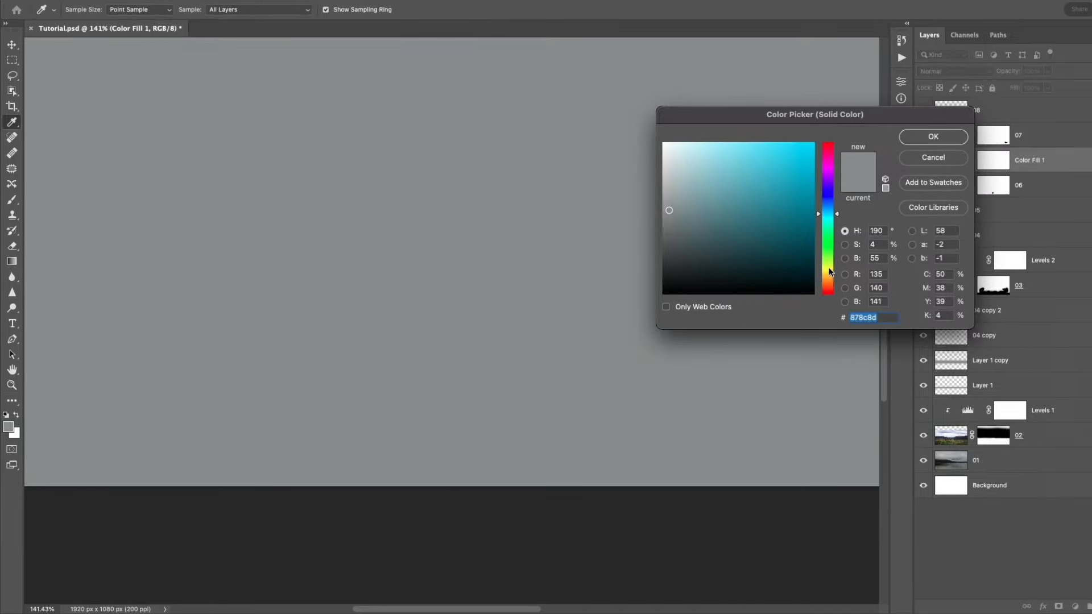
{"action": "left_click", "coordinate": [828, 281]}
{"action": "left_click", "coordinate": [810, 154]}
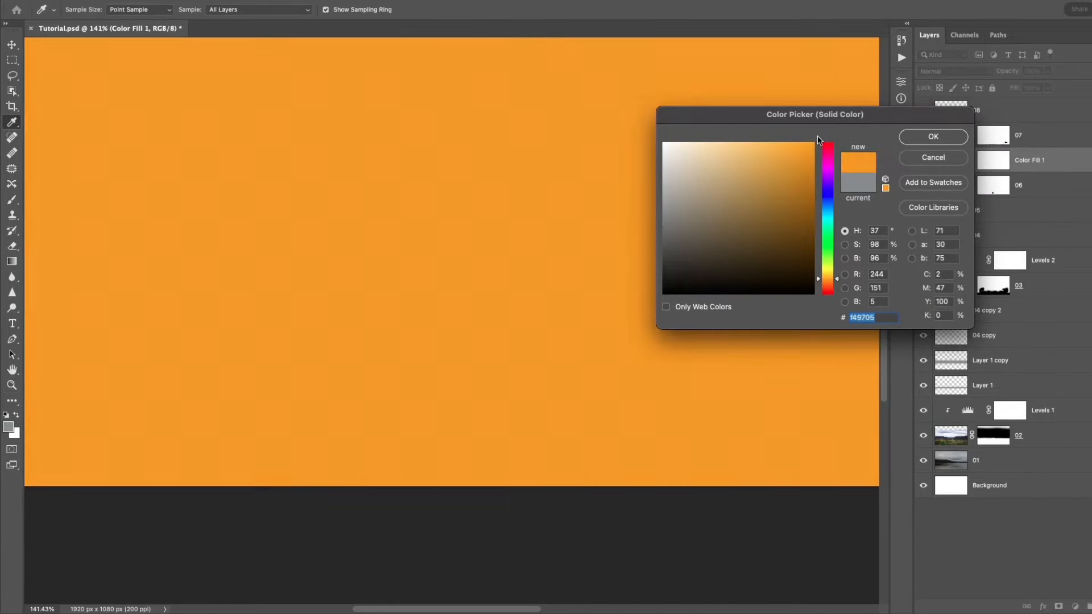
{"action": "left_click", "coordinate": [934, 137]}
{"action": "left_click", "coordinate": [955, 77]}
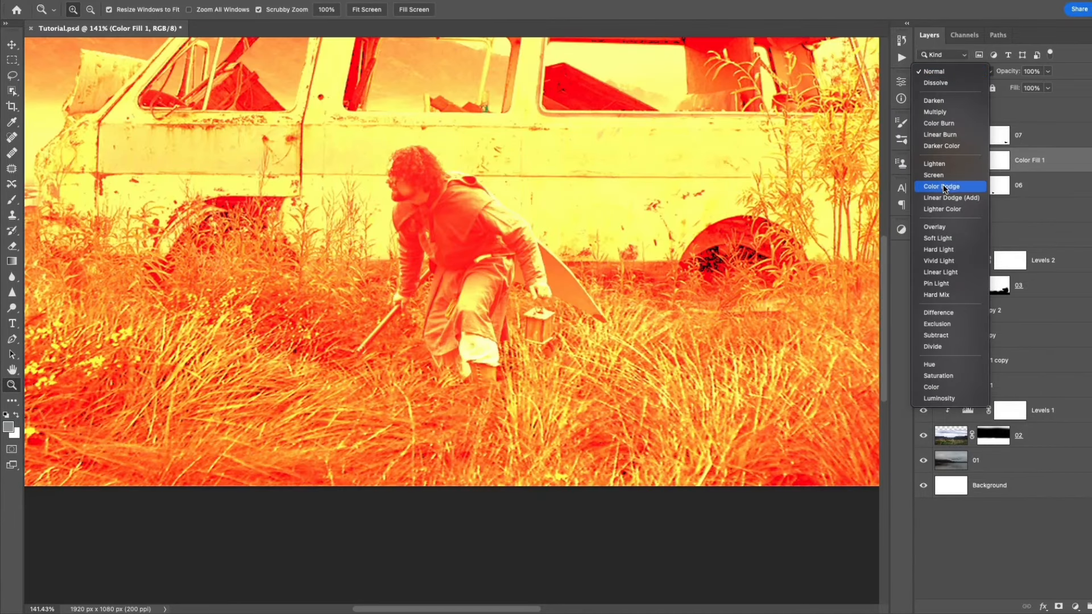
{"action": "left_click", "coordinate": [944, 189]}
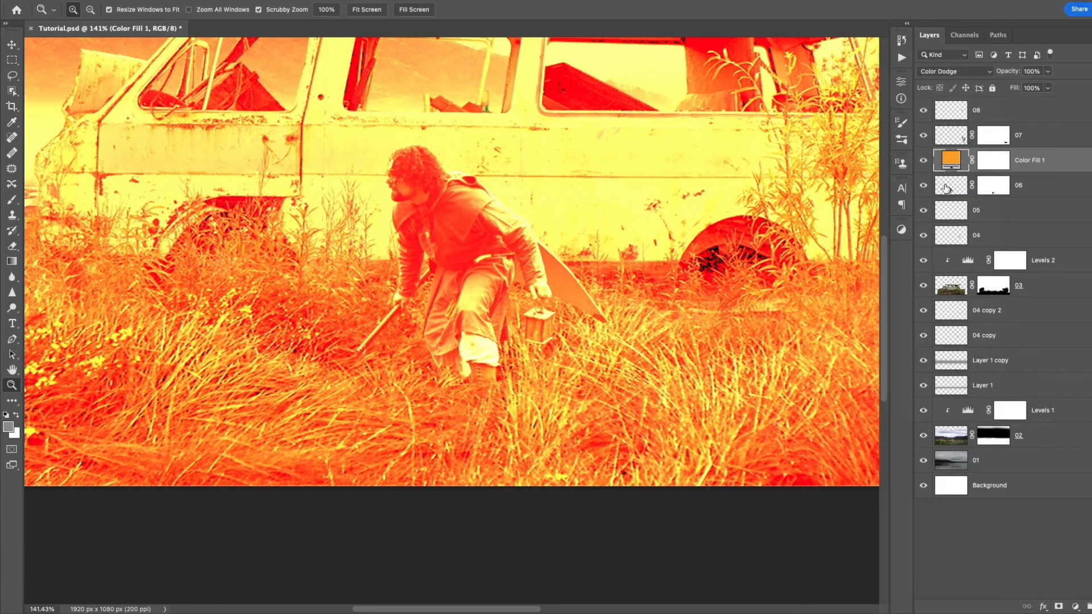
{"action": "double_click", "coordinate": [1078, 163]}
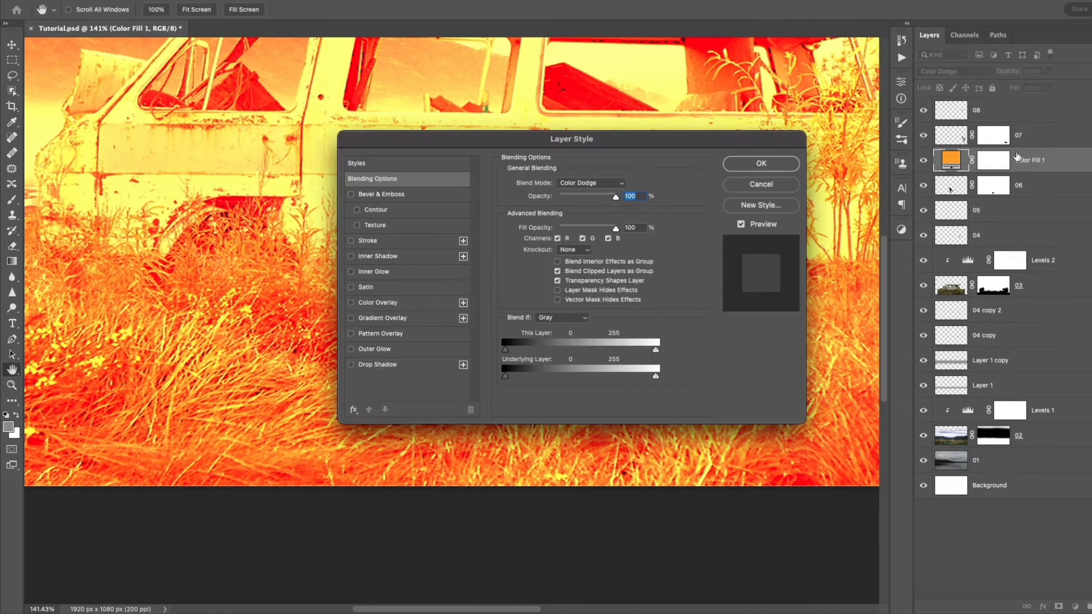
{"action": "left_click_drag", "start_coordinate": [652, 136], "coordinate": [921, 75]}
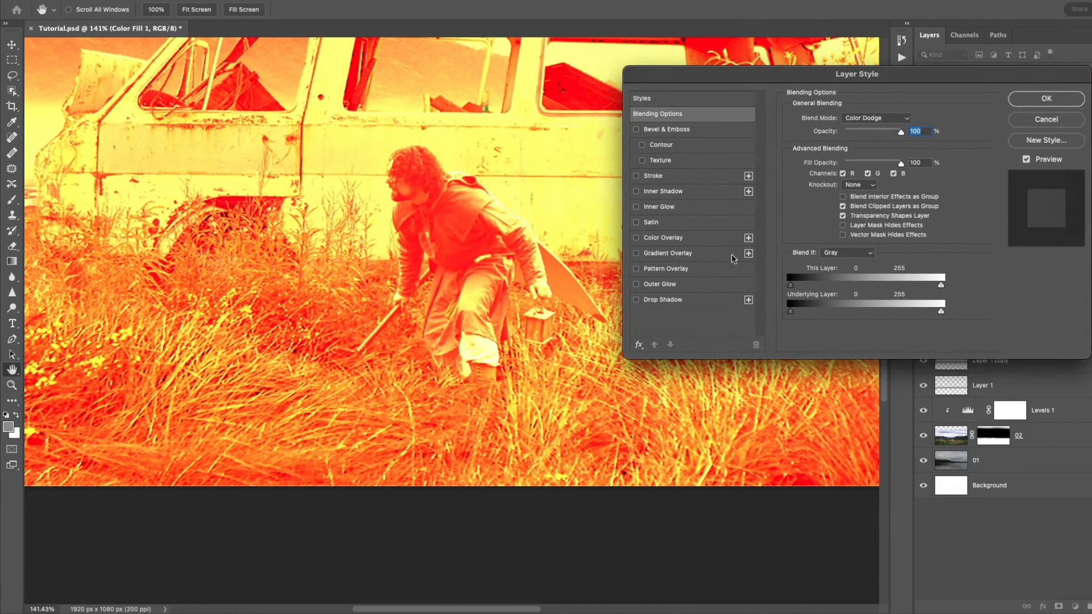
{"action": "left_click", "coordinate": [843, 216]}
{"action": "left_click", "coordinate": [843, 206]}
{"action": "left_click", "coordinate": [869, 174]}
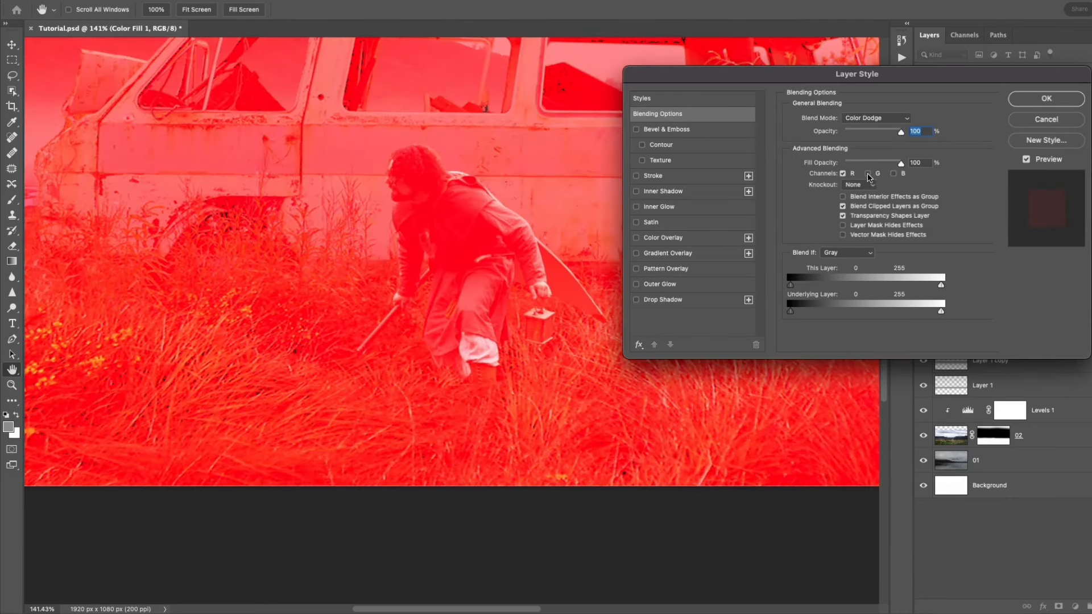
{"action": "left_click", "coordinate": [868, 174]}
{"action": "left_click", "coordinate": [851, 176]}
{"action": "left_click", "coordinate": [845, 174]}
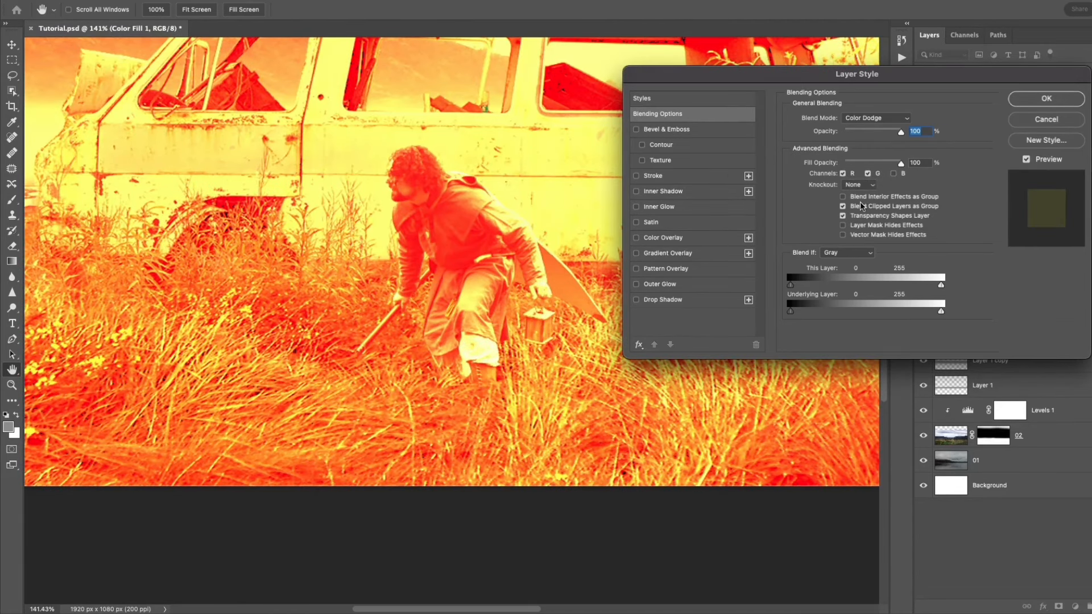
{"action": "left_click", "coordinate": [844, 196]}
{"action": "left_click", "coordinate": [843, 225]}
{"action": "left_click", "coordinate": [1050, 121]}
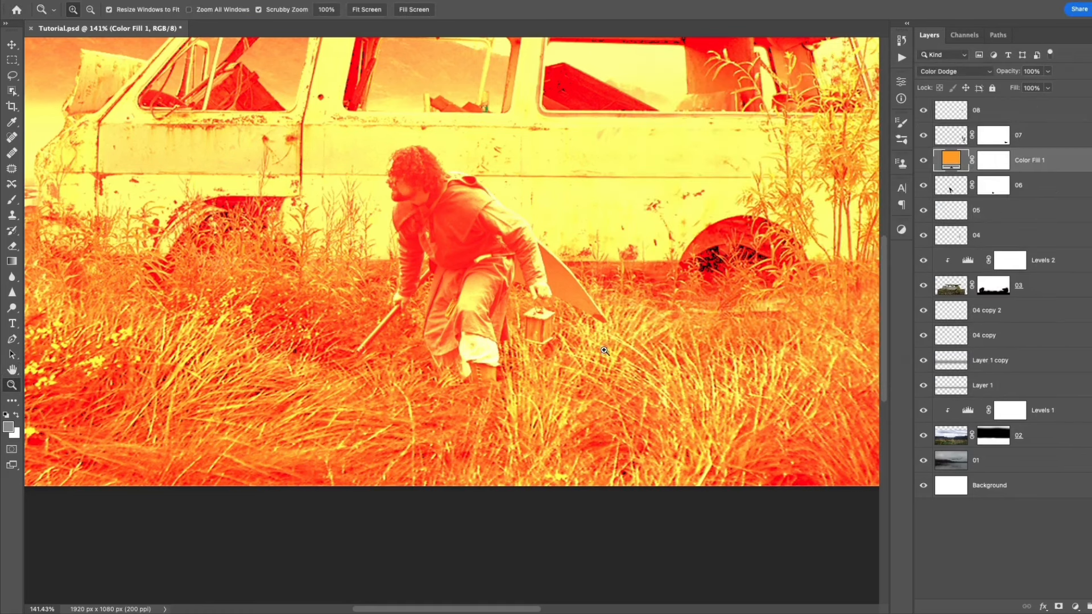
Invert the Color Fill 1 mask to black and reveal the orange glow over the lantern's flame with a small white brush.
{"action": "left_click", "coordinate": [1003, 165]}
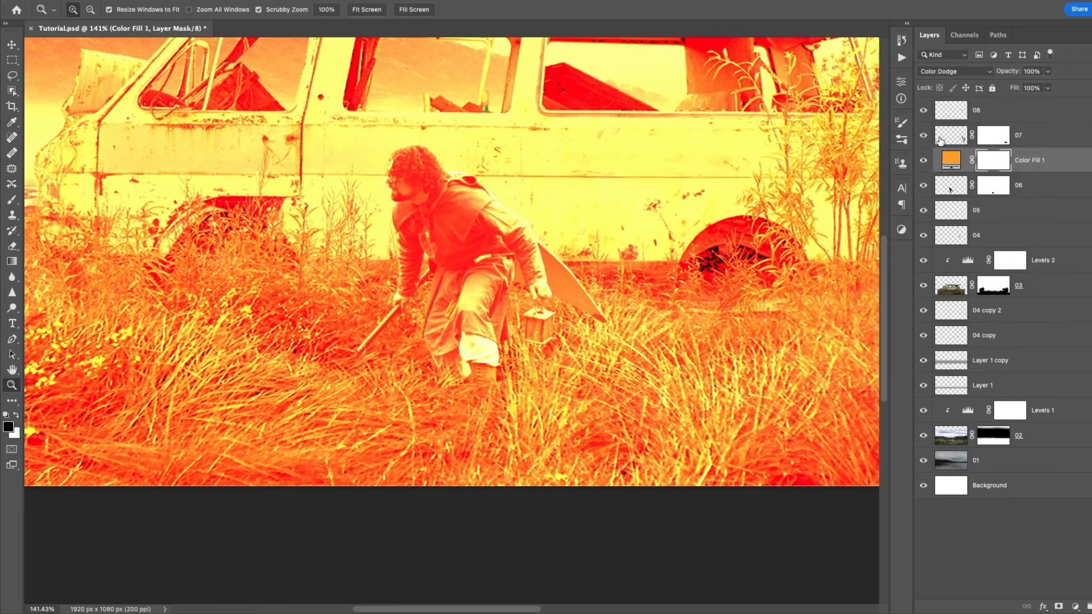
{"action": "key", "text": "ctrl+i"}
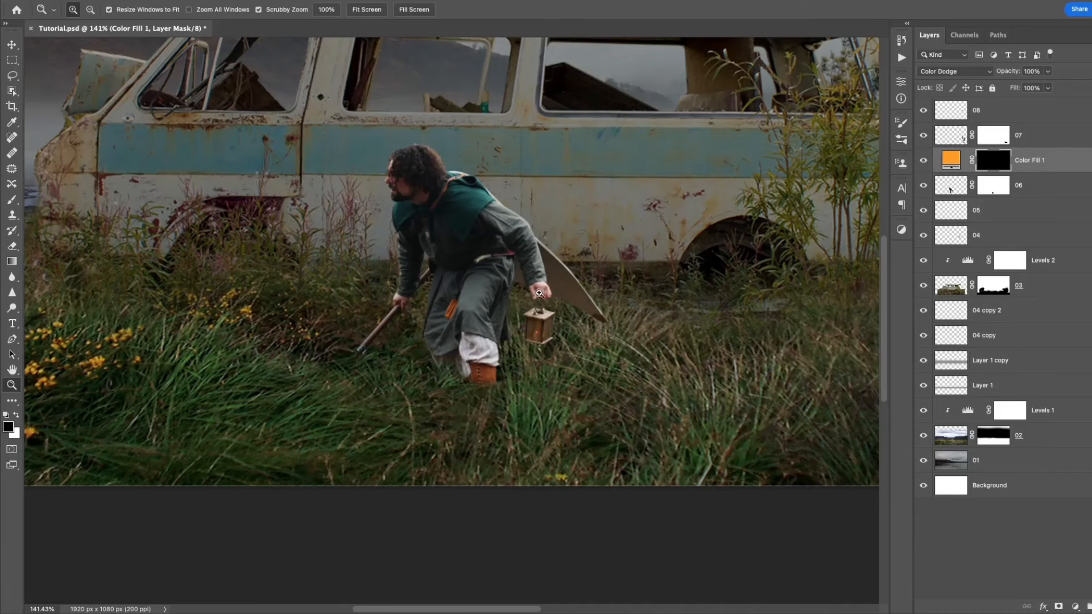
{"action": "left_click_drag", "start_coordinate": [537, 336], "coordinate": [594, 333]}
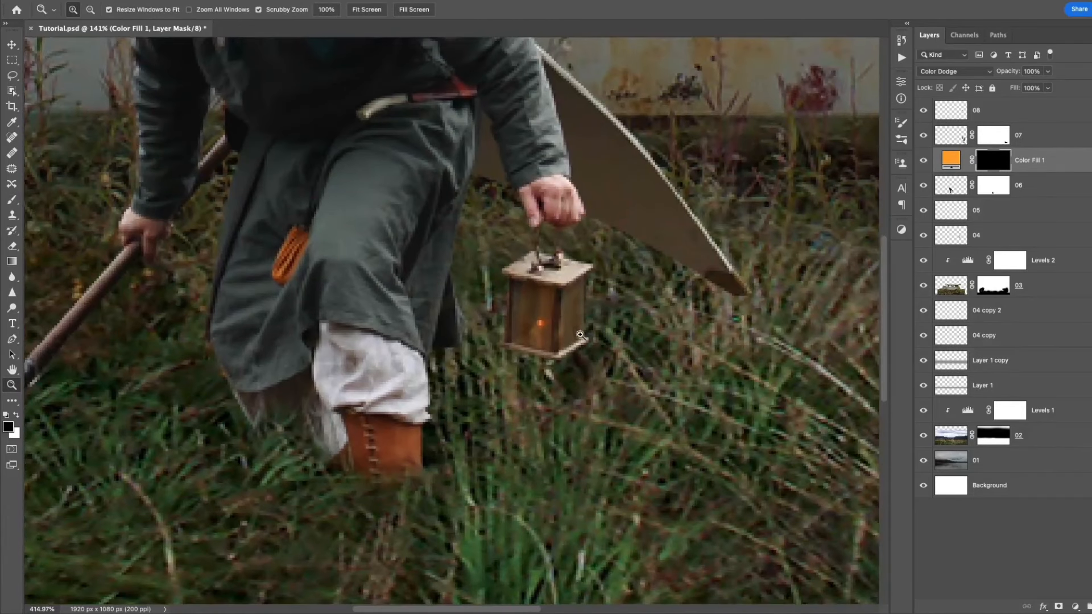
{"action": "key", "text": "bracketleft"}
{"action": "key", "text": "bracketleft"}
{"action": "key", "text": "bracketleft"}
{"action": "key", "text": "bracketleft"}
{"action": "key", "text": "bracketleft"}
{"action": "key", "text": "bracketleft"}
{"action": "key", "text": "bracketleft"}
{"action": "key", "text": "bracketleft"}
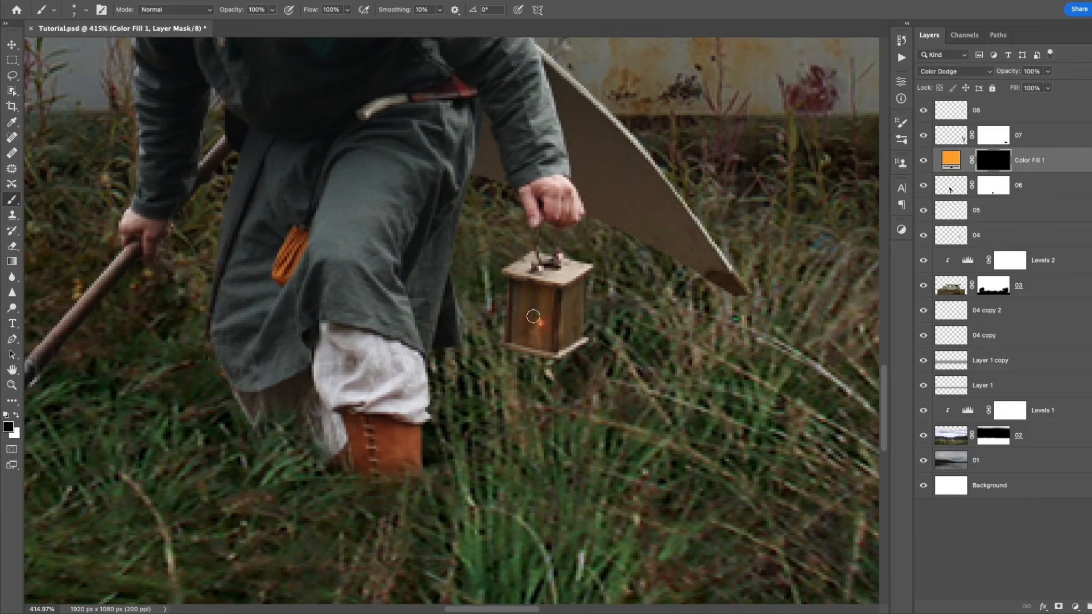
{"action": "key", "text": "x"}
{"action": "left_click_drag", "start_coordinate": [540, 322], "coordinate": [539, 336]}
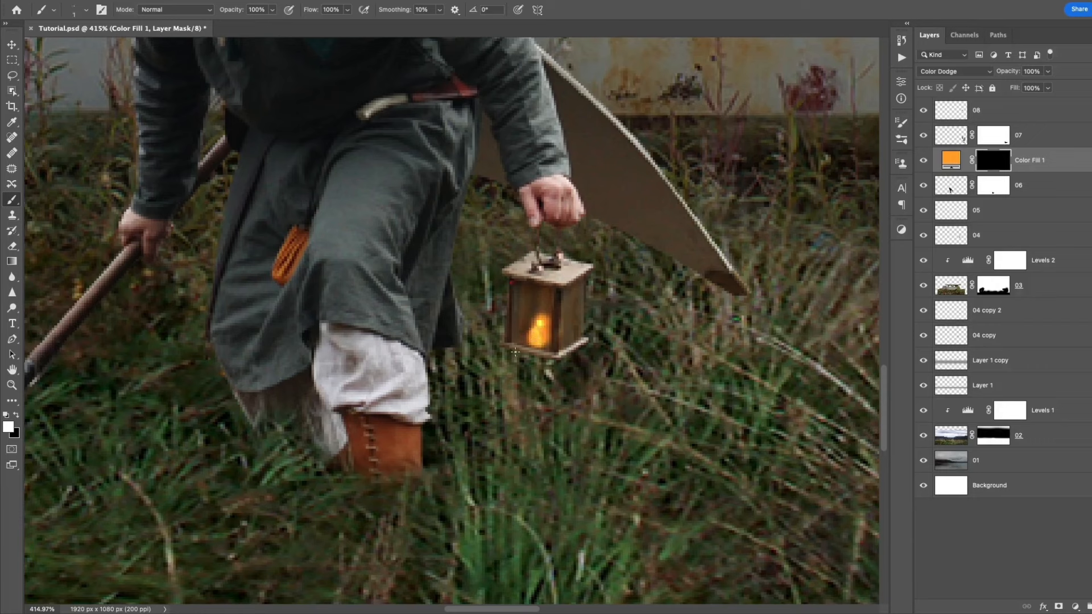
Paint thin glowing strokes along the lantern's upright posts on the Color Fill 1 mask.
{"action": "left_click_drag", "start_coordinate": [511, 338], "coordinate": [510, 281]}
{"action": "left_click_drag", "start_coordinate": [578, 337], "coordinate": [579, 281]}
{"action": "left_click", "coordinate": [553, 348], "text": "shift"}
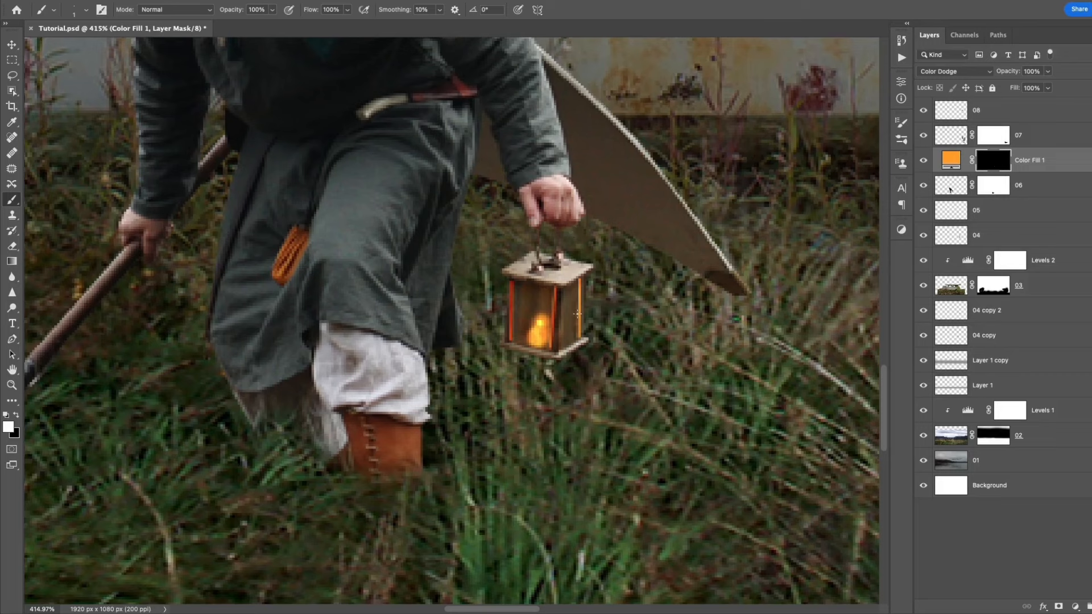
{"action": "left_click_drag", "start_coordinate": [577, 314], "coordinate": [582, 313]}
{"action": "key", "text": "x"}
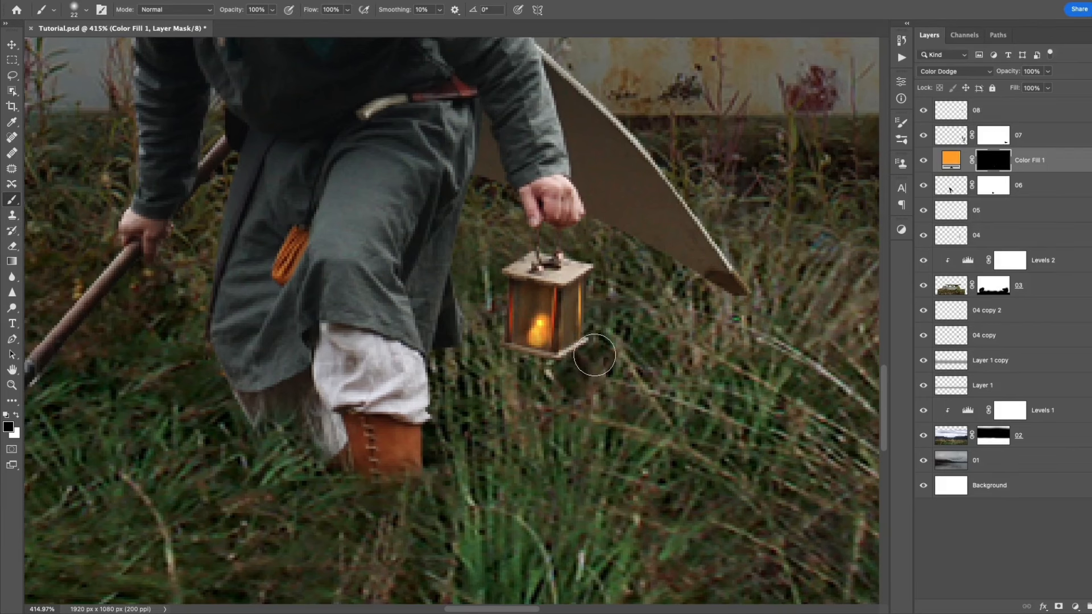
{"action": "scroll", "coordinate": [585, 341], "scroll_direction": "down", "scroll_amount": 2}
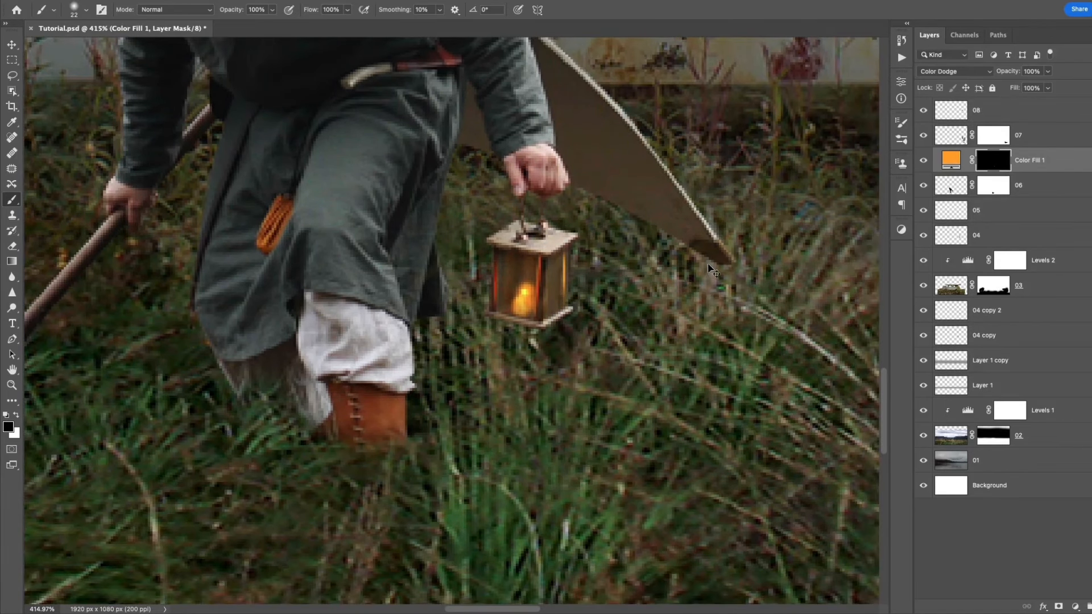
Duplicate Color Fill 1 and build up a soft glow inside the lantern on the copy's mask, using a white brush at 10% flow.
{"action": "key", "text": "ctrl+j"}
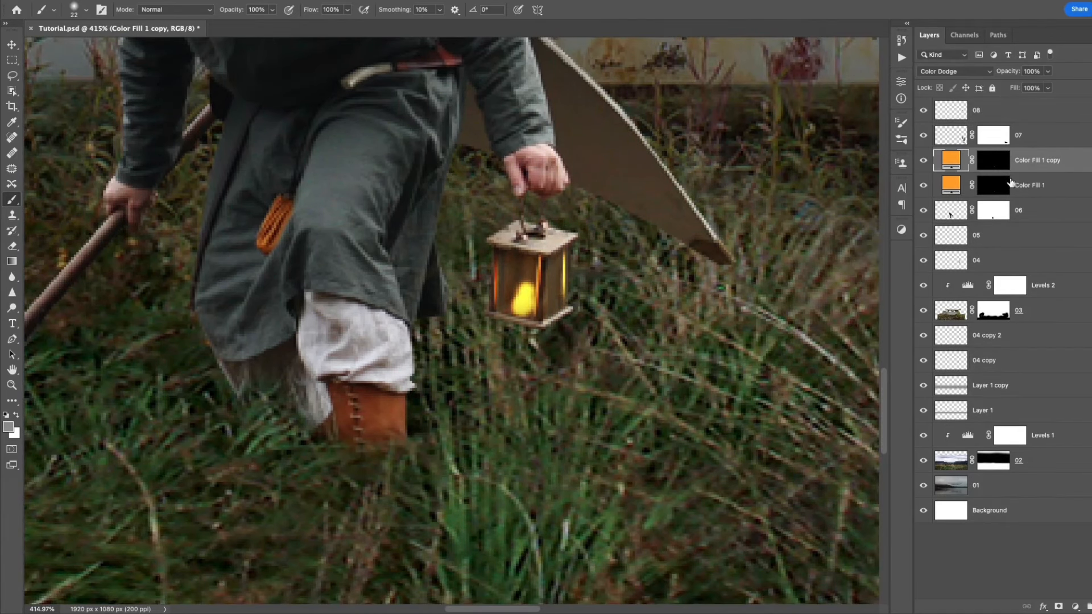
{"action": "left_click", "coordinate": [989, 166]}
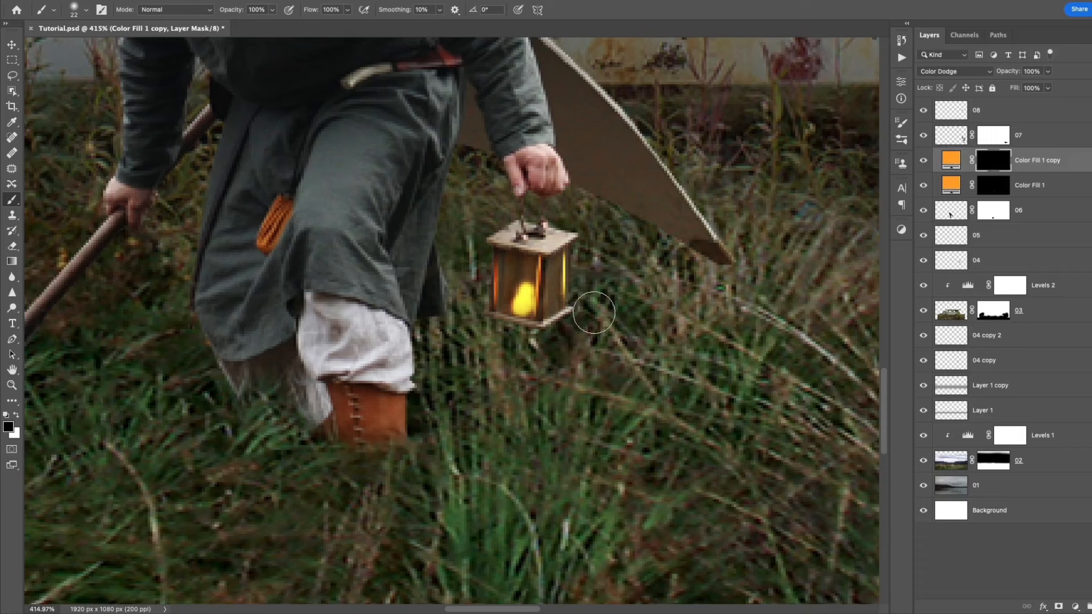
{"action": "left_click_drag", "start_coordinate": [548, 305], "coordinate": [591, 304]}
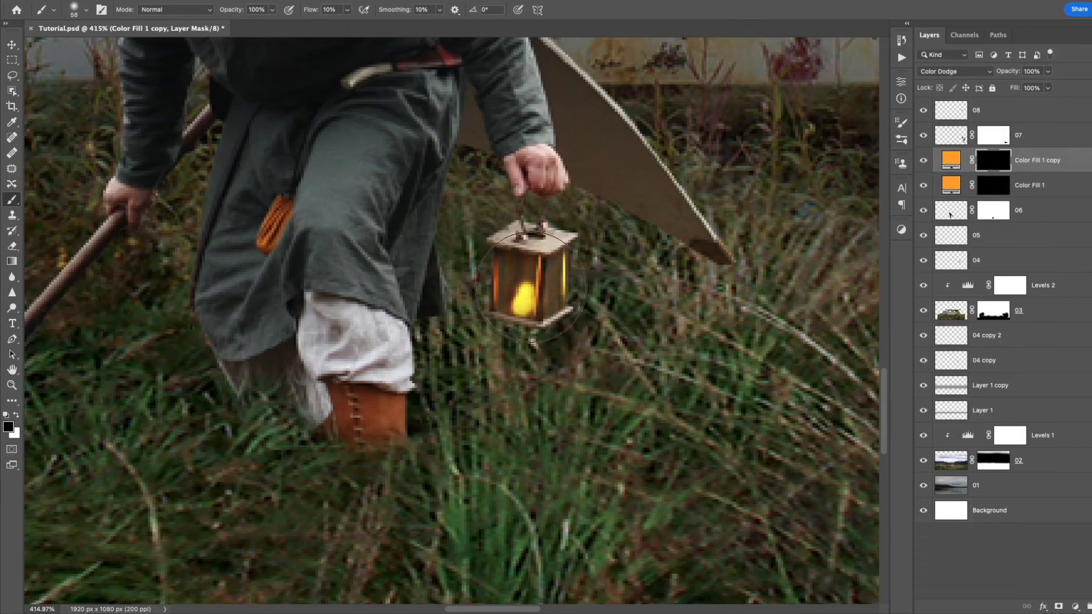
{"action": "key", "text": "shift+1"}
{"action": "key", "text": "x"}
{"action": "left_click", "coordinate": [527, 288]}
{"action": "left_click", "coordinate": [531, 287]}
{"action": "key", "text": "bracketleft"}
{"action": "key", "text": "bracketleft"}
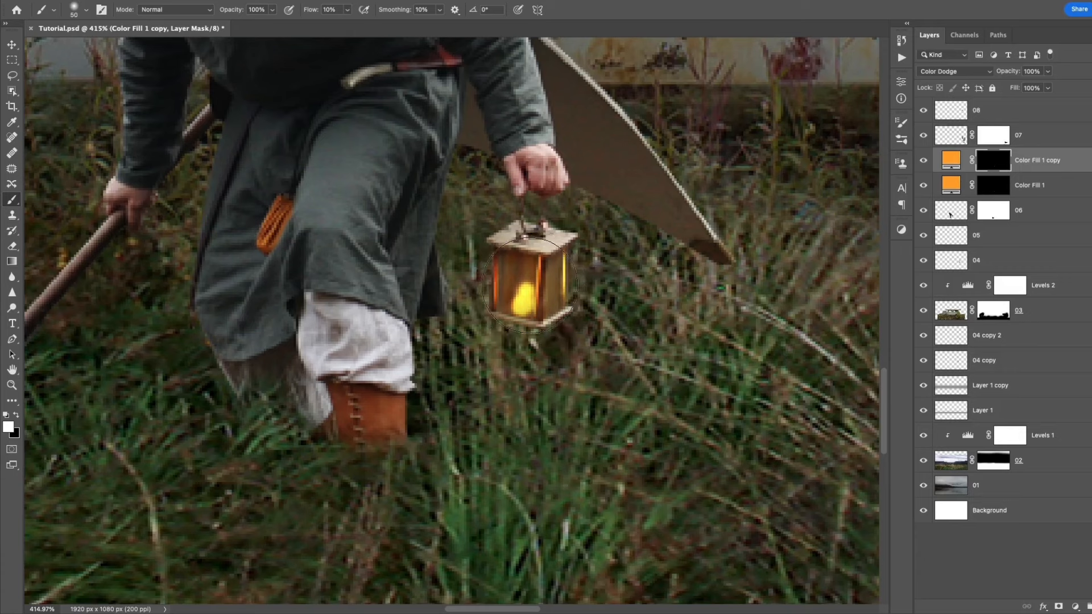
{"action": "key", "text": "bracketleft"}
{"action": "key", "text": "bracketleft"}
{"action": "key", "text": "bracketleft"}
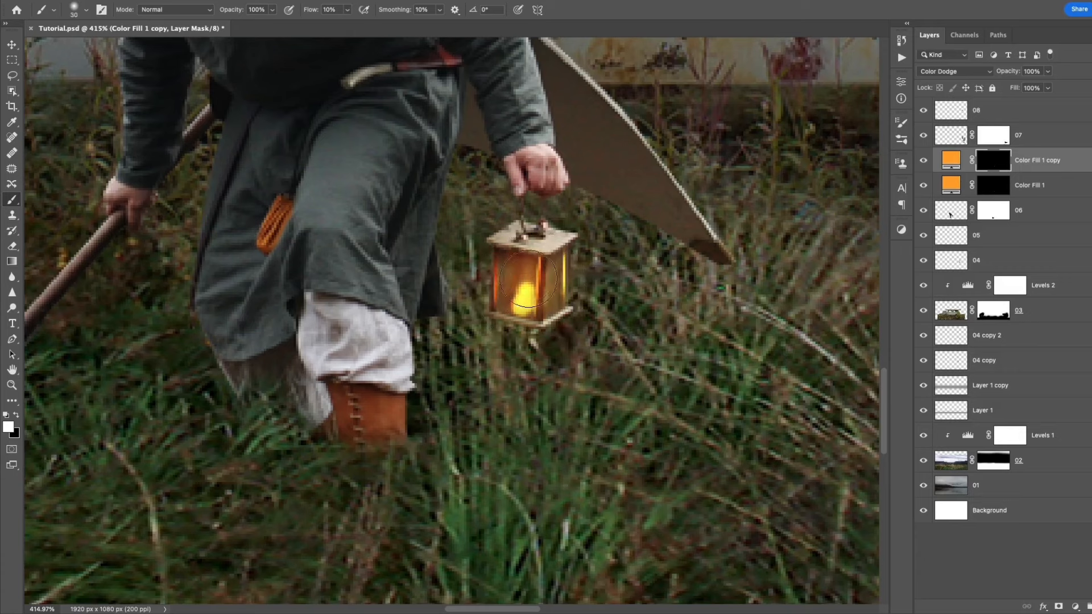
Spread the glow onto the grass and cloak around the lantern with larger soft white dabs on the copy's mask.
{"action": "key", "text": "bracketright"}
{"action": "key", "text": "bracketright"}
{"action": "key", "text": "bracketright"}
{"action": "key", "text": "bracketright"}
{"action": "key", "text": "bracketright"}
{"action": "key", "text": "bracketright"}
{"action": "key", "text": "bracketright"}
{"action": "key", "text": "bracketright"}
{"action": "key", "text": "bracketright"}
{"action": "key", "text": "bracketright"}
{"action": "key", "text": "bracketright"}
{"action": "key", "text": "bracketright"}
{"action": "key", "text": "bracketright"}
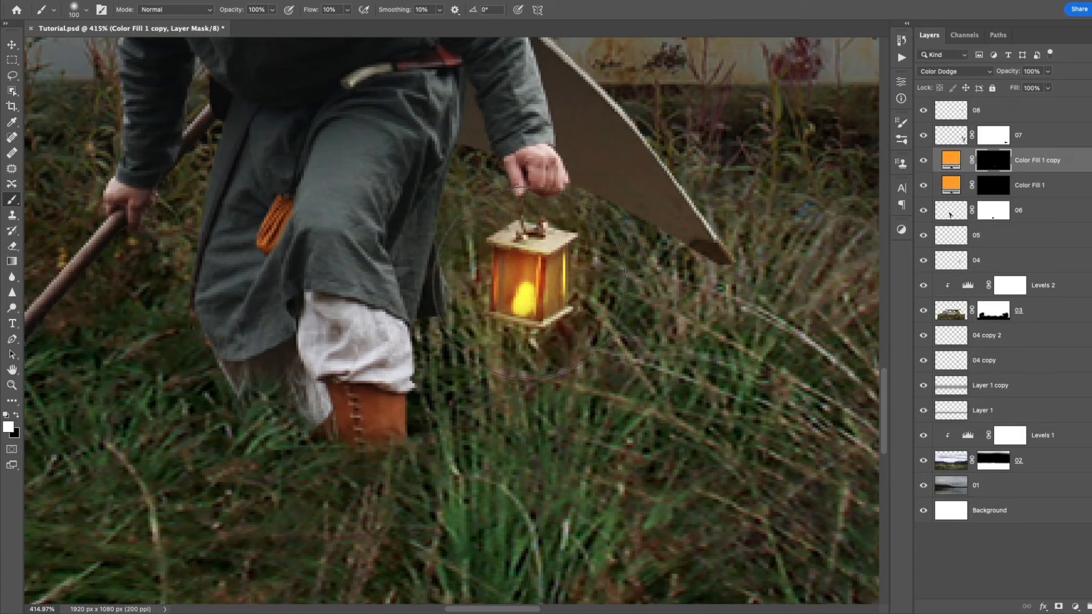
{"action": "left_click", "coordinate": [535, 282]}
{"action": "key", "text": "bracketleft"}
{"action": "key", "text": "bracketleft"}
{"action": "key", "text": "bracketleft"}
{"action": "key", "text": "bracketleft"}
{"action": "key", "text": "bracketleft"}
{"action": "key", "text": "bracketleft"}
{"action": "key", "text": "bracketleft"}
{"action": "key", "text": "bracketleft"}
{"action": "key", "text": "bracketleft"}
{"action": "key", "text": "bracketleft"}
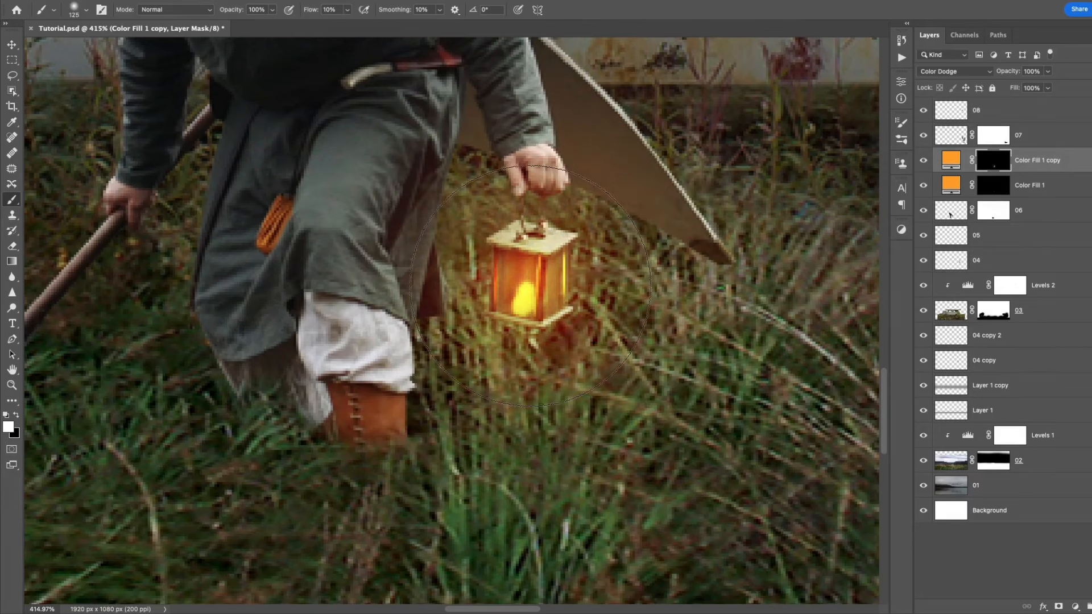
{"action": "key", "text": "bracketleft"}
{"action": "key", "text": "bracketleft"}
{"action": "key", "text": "bracketleft"}
Add a Levels adjustment above layer 08 with midtones at about 0.94 and output white at 190.
{"action": "key", "text": "z"}
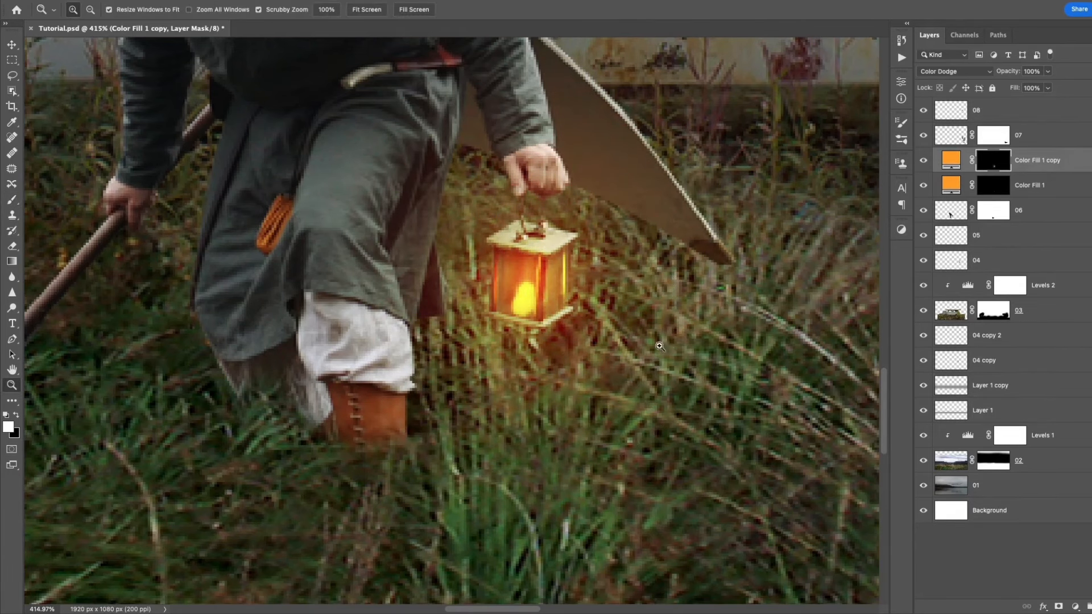
{"action": "left_click_drag", "start_coordinate": [671, 345], "coordinate": [620, 356]}
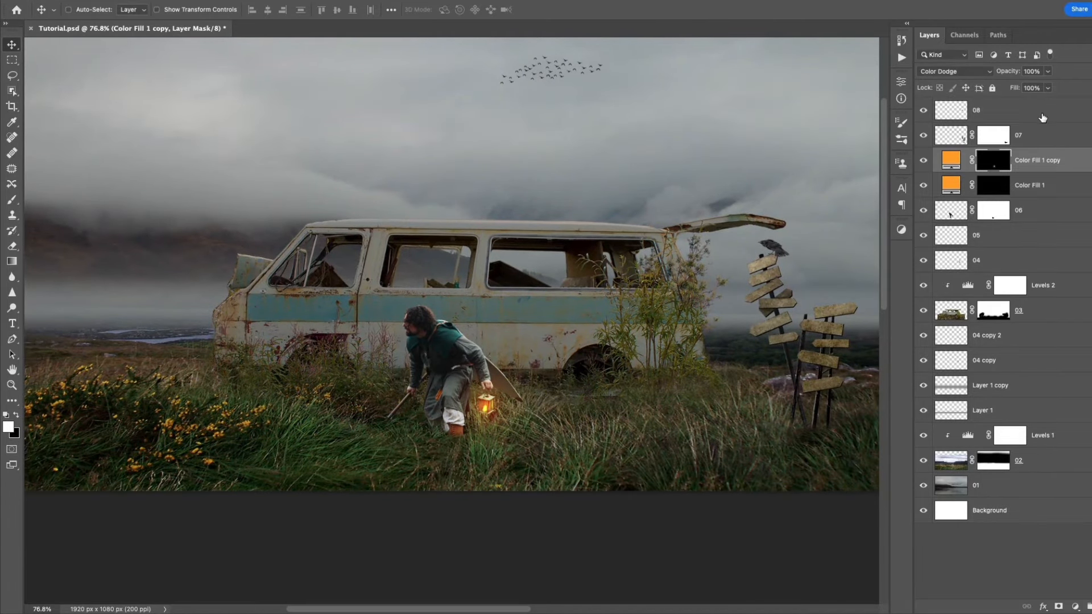
{"action": "left_click", "coordinate": [1041, 120]}
{"action": "left_click", "coordinate": [1077, 607]}
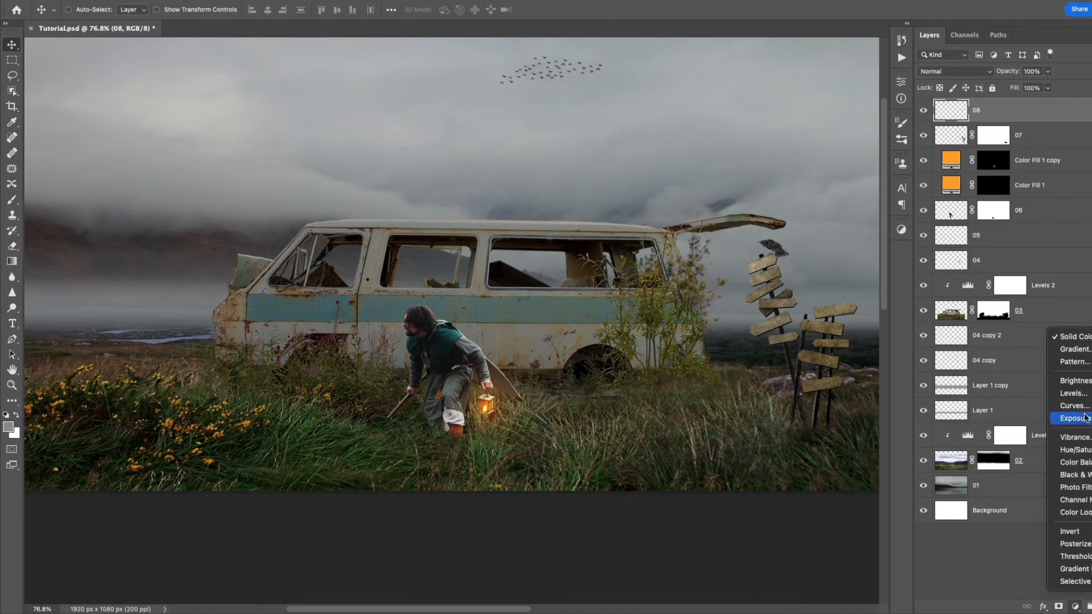
{"action": "left_click", "coordinate": [1074, 393]}
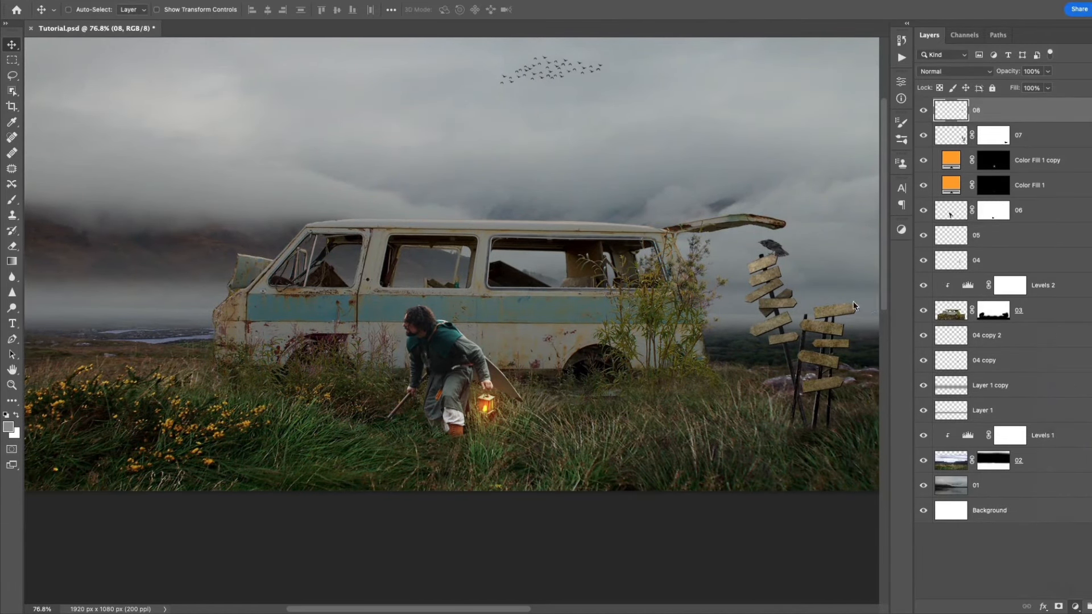
{"action": "left_click_drag", "start_coordinate": [864, 239], "coordinate": [836, 243]}
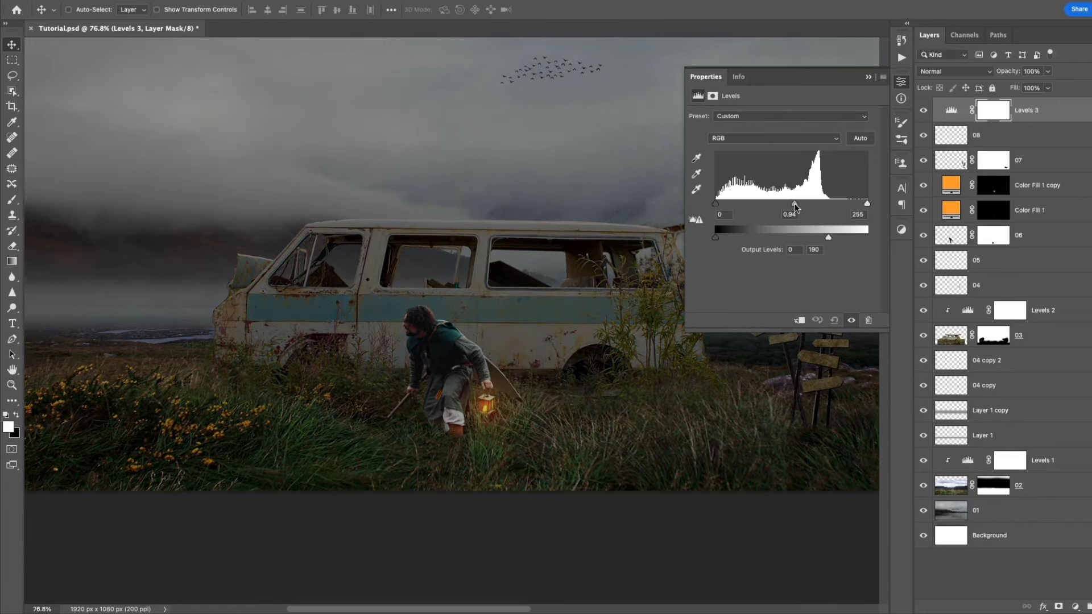
{"action": "left_click", "coordinate": [869, 77]}
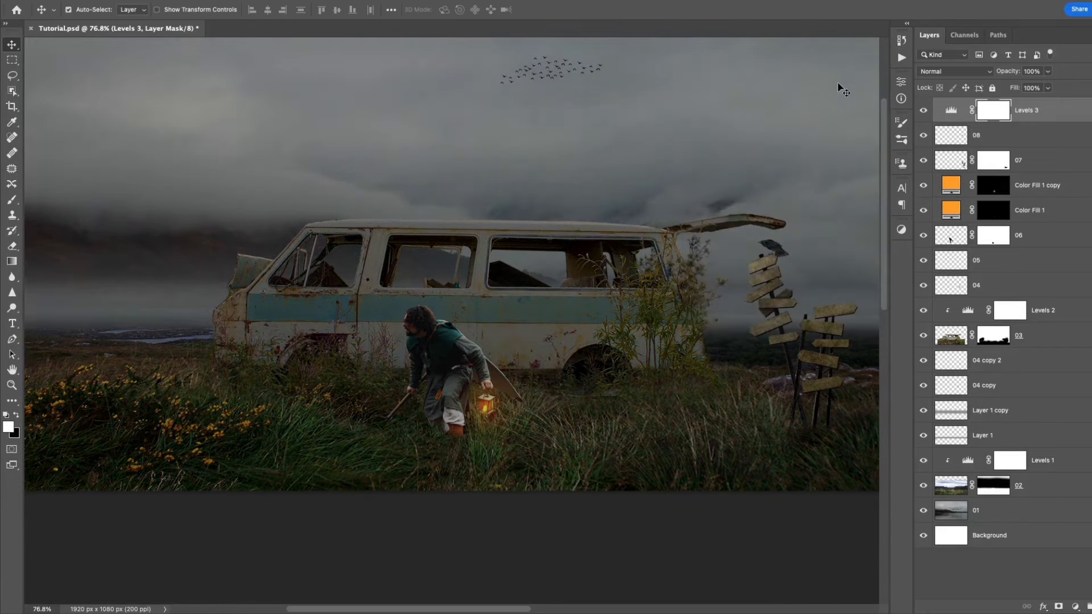
Invert the Levels 3 mask to black and paint shading over the grass and van with a large soft white brush at 10% flow.
{"action": "key", "text": "ctrl+i"}
{"action": "key", "text": "b"}
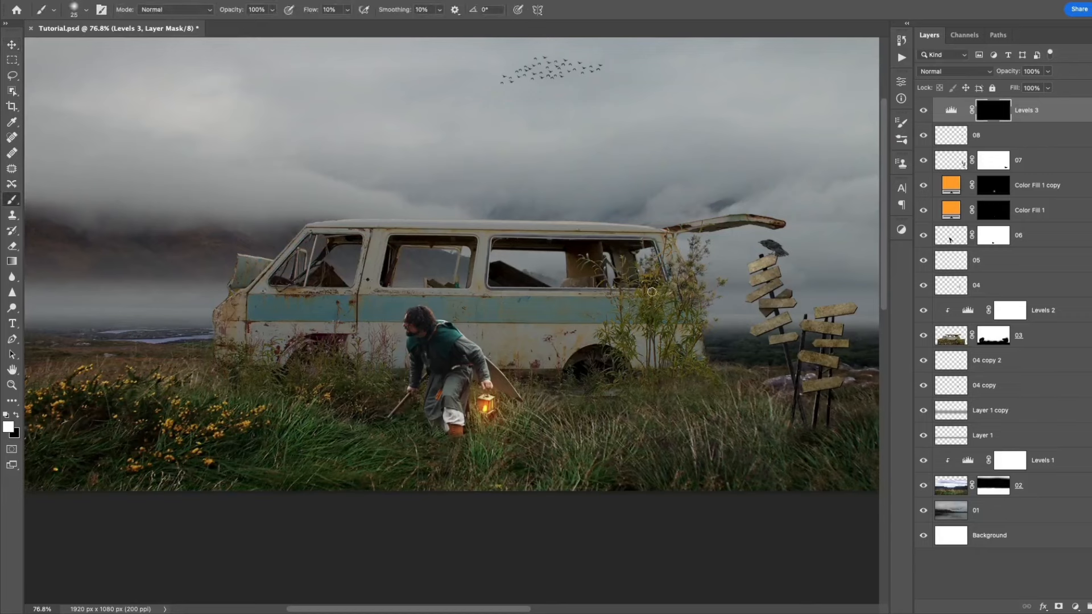
{"action": "left_click_drag", "start_coordinate": [625, 280], "coordinate": [660, 279], "text": "ctrl+alt"}
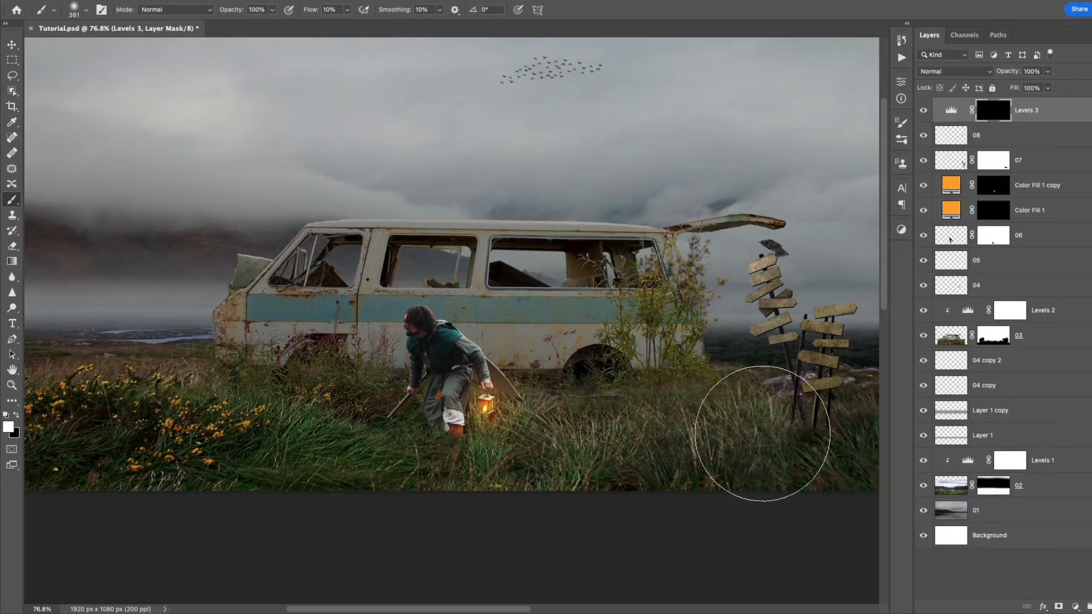
{"action": "mouse_move", "coordinate": [591, 388]}
{"action": "left_mouse_down"}
{"action": "mouse_move", "coordinate": [553, 425]}
{"action": "mouse_move", "coordinate": [576, 428]}
{"action": "mouse_move", "coordinate": [599, 372]}
{"action": "mouse_move", "coordinate": [555, 359]}
{"action": "mouse_move", "coordinate": [612, 349]}
{"action": "mouse_move", "coordinate": [676, 367]}
{"action": "mouse_move", "coordinate": [655, 389]}
{"action": "mouse_move", "coordinate": [534, 401]}
{"action": "mouse_move", "coordinate": [519, 378]}
{"action": "mouse_move", "coordinate": [394, 435]}
{"action": "mouse_move", "coordinate": [304, 340]}
{"action": "mouse_move", "coordinate": [273, 412]}
{"action": "mouse_move", "coordinate": [313, 474]}
{"action": "mouse_move", "coordinate": [336, 433]}
{"action": "mouse_move", "coordinate": [300, 452]}
{"action": "mouse_move", "coordinate": [306, 414]}
{"action": "mouse_move", "coordinate": [292, 368]}
{"action": "mouse_move", "coordinate": [265, 382]}
{"action": "left_mouse_up"}
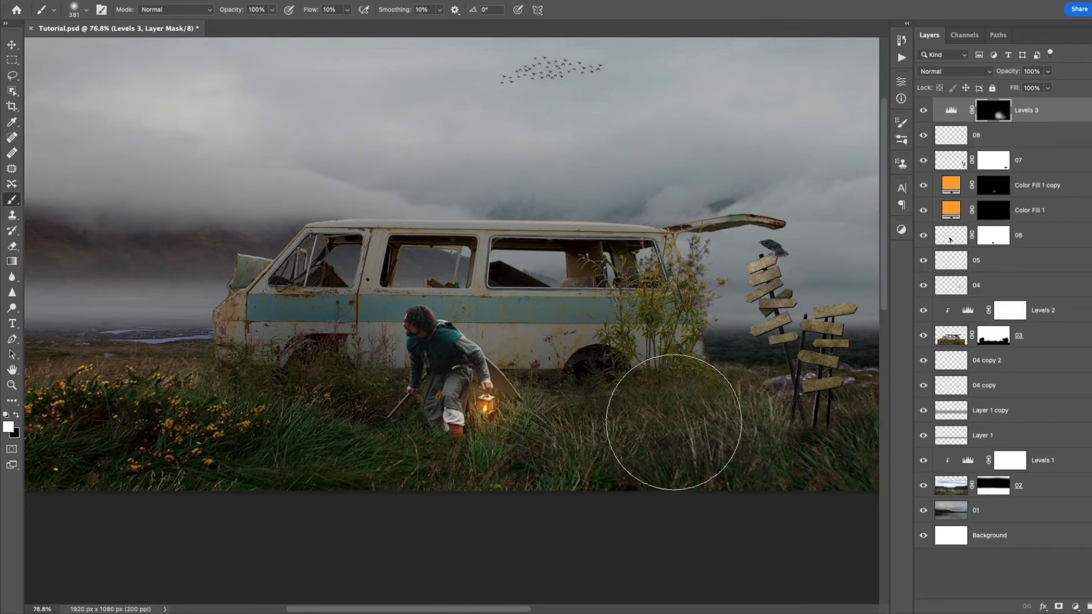
{"action": "left_click_drag", "start_coordinate": [585, 371], "coordinate": [567, 286]}
{"action": "key", "text": "bracketleft"}
{"action": "key", "text": "bracketleft"}
{"action": "key", "text": "bracketleft"}
{"action": "key", "text": "bracketleft"}
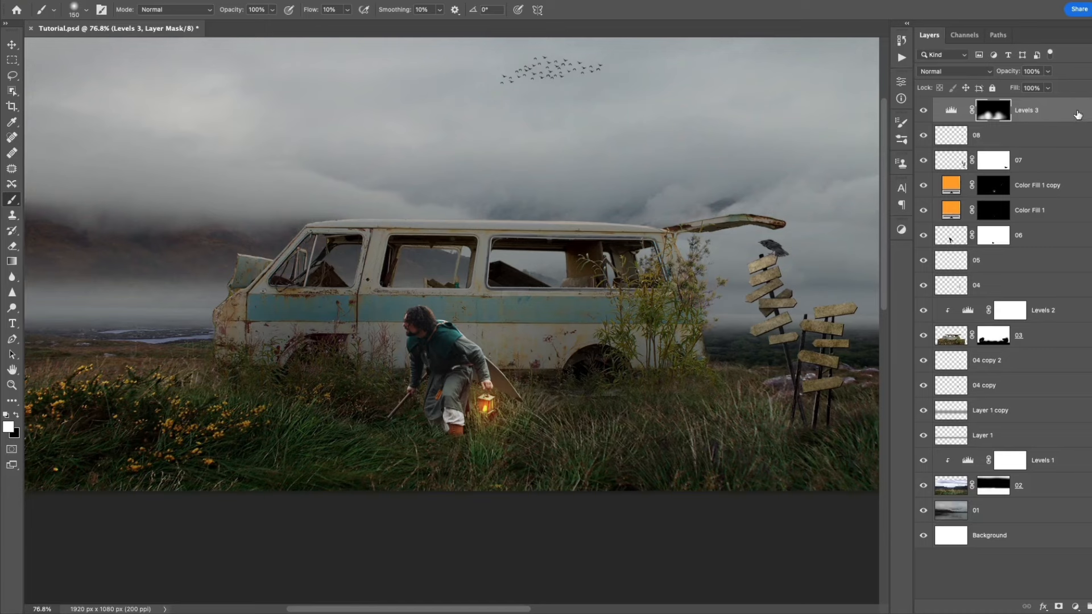
Move Levels 3 directly beneath the man's layer 06 and enlarge the mask brush to 200.
{"action": "left_click_drag", "start_coordinate": [1077, 115], "coordinate": [1050, 235]}
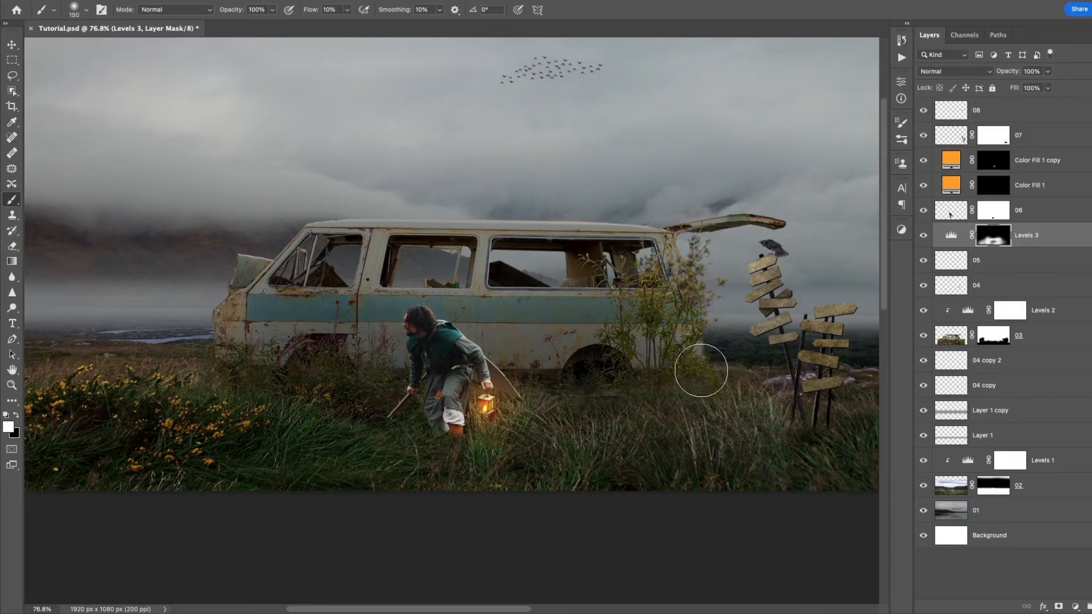
{"action": "key", "text": "bracketright"}
{"action": "key", "text": "bracketright"}
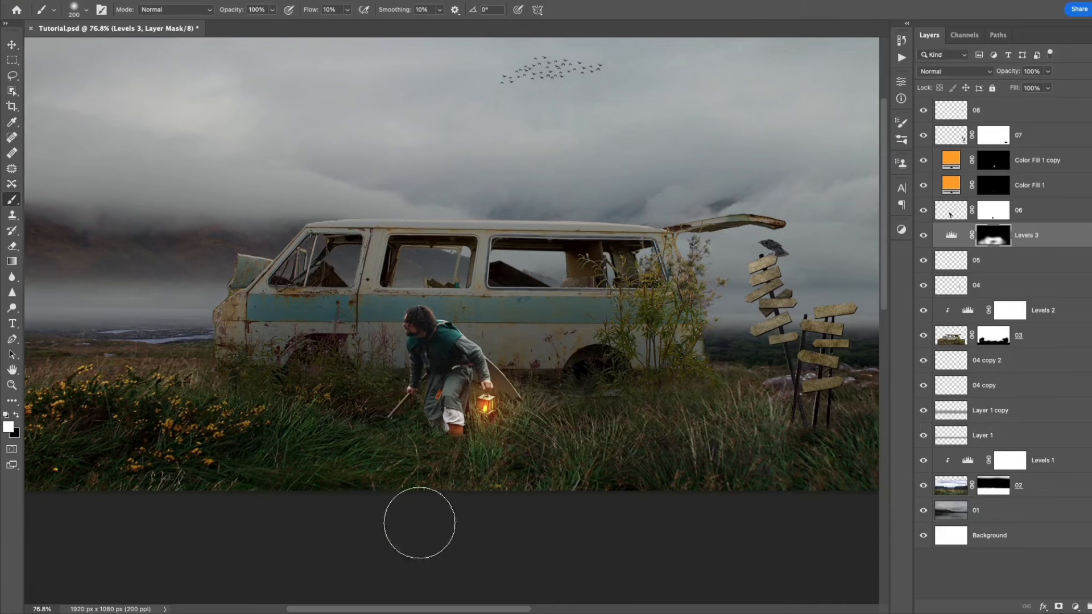
Add a saturated bright orange Solid Color fill layer directly above the man's layer 06.
{"action": "key", "text": "z"}
{"action": "left_click_drag", "start_coordinate": [498, 455], "coordinate": [538, 427]}
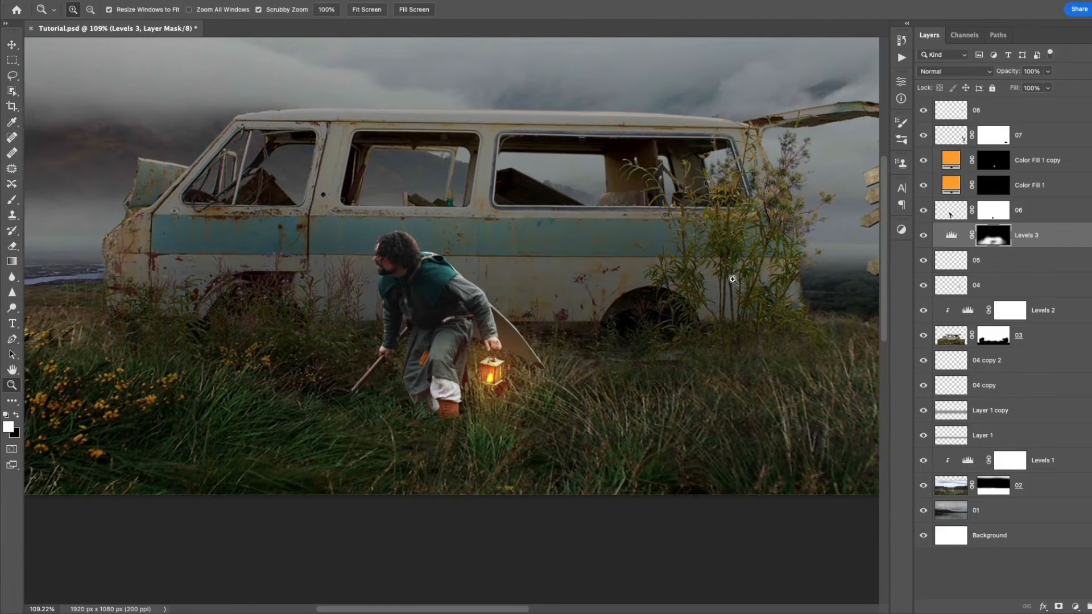
{"action": "left_click_drag", "start_coordinate": [453, 355], "coordinate": [464, 327]}
{"action": "key", "text": "v"}
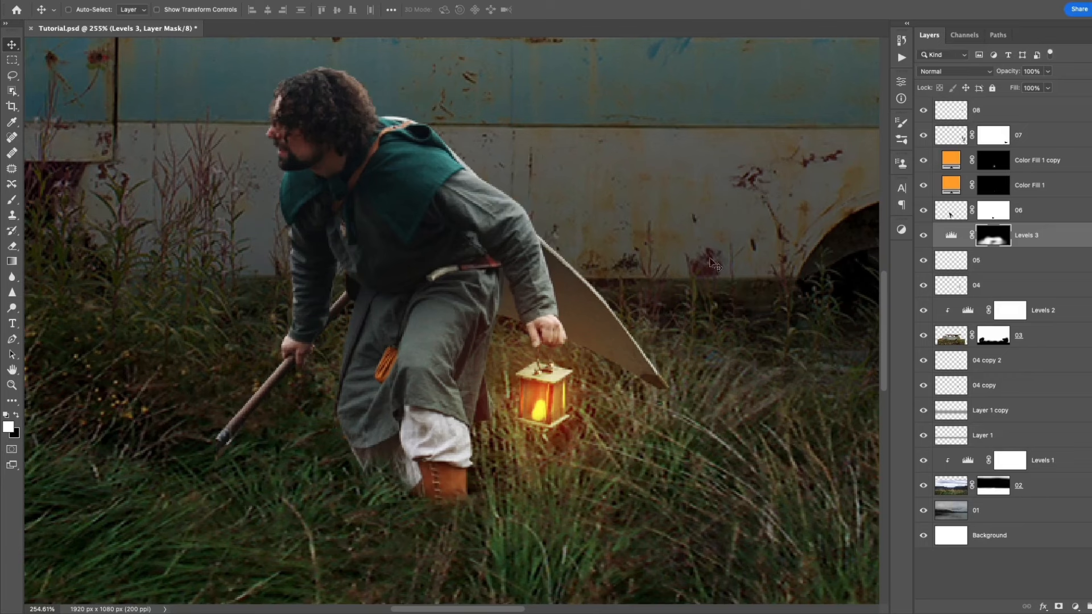
{"action": "left_click", "coordinate": [956, 214]}
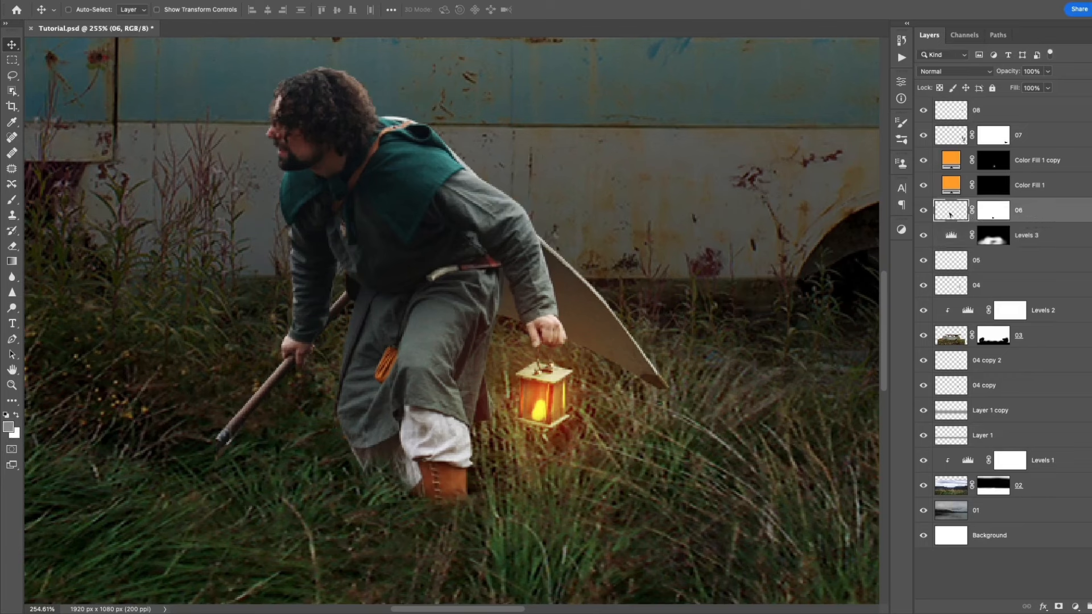
{"action": "left_click", "coordinate": [1075, 607]}
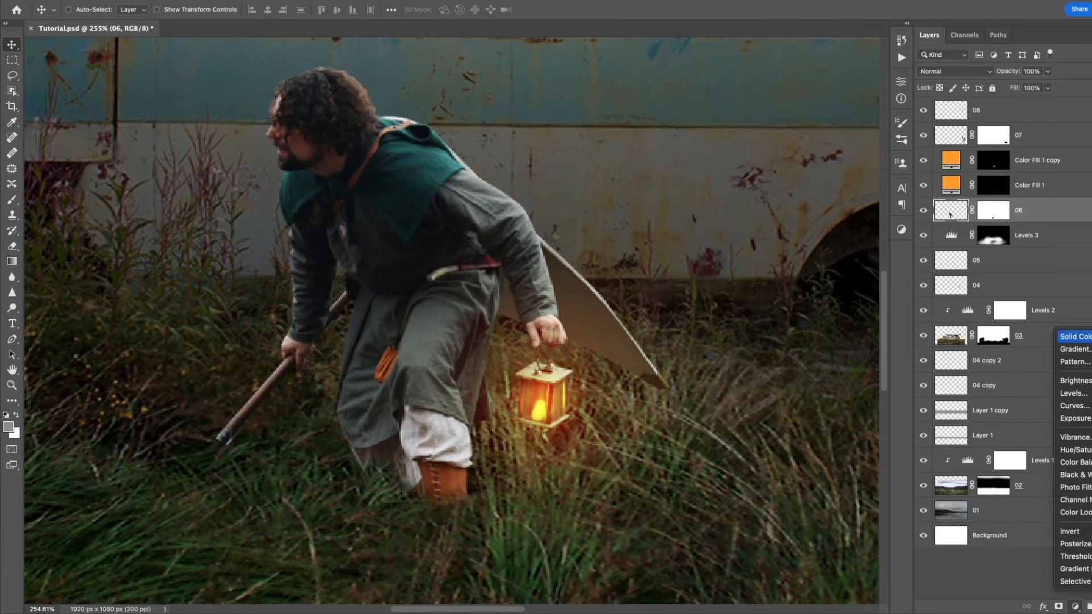
{"action": "left_click", "coordinate": [1074, 336]}
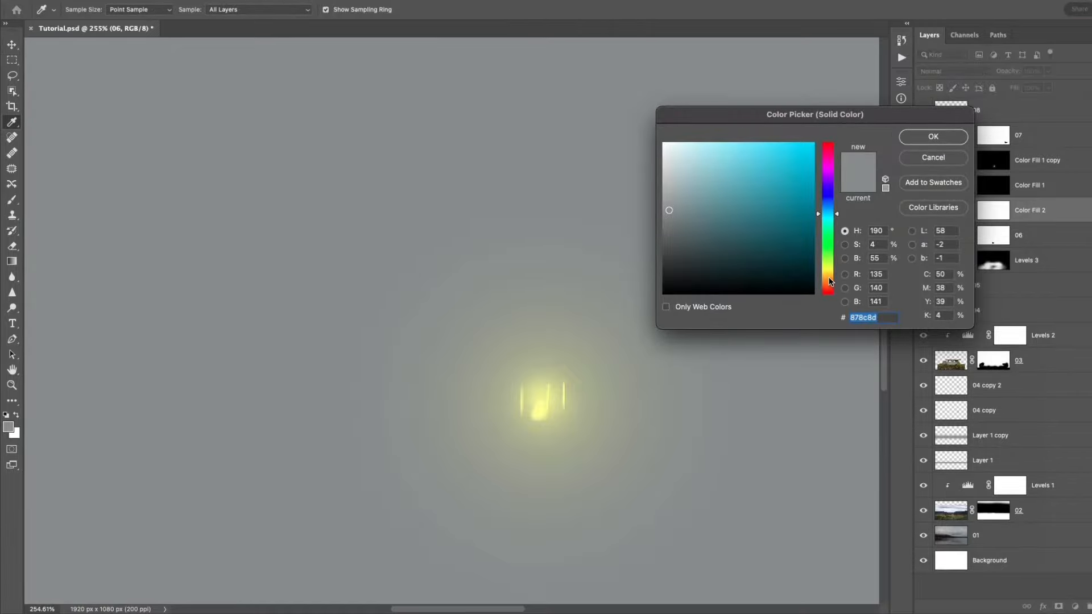
{"action": "left_click", "coordinate": [832, 276]}
{"action": "left_click", "coordinate": [829, 281]}
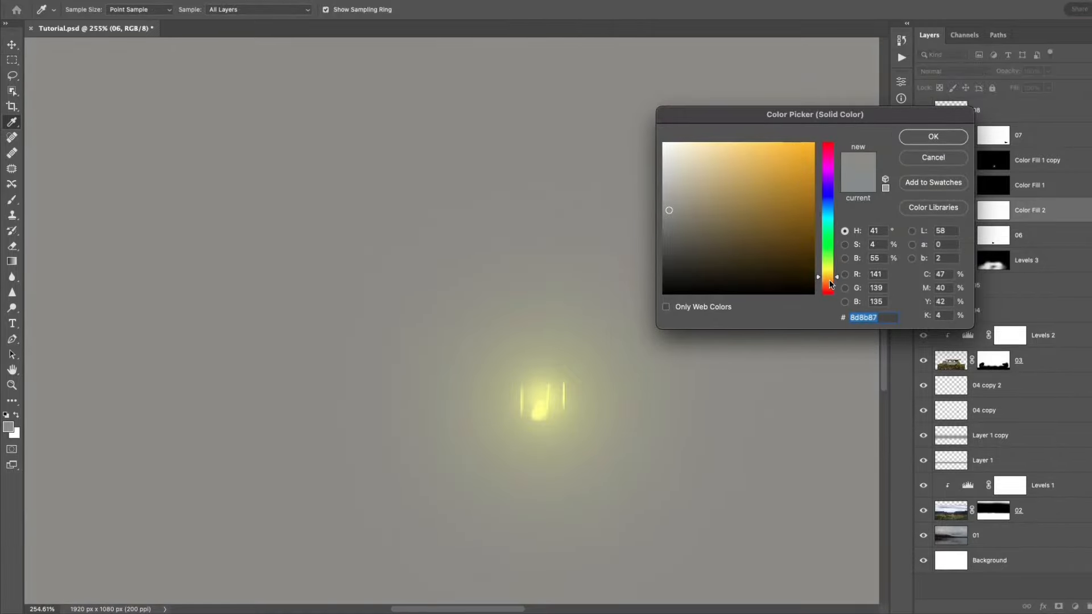
{"action": "left_click", "coordinate": [814, 144]}
{"action": "left_click", "coordinate": [936, 139]}
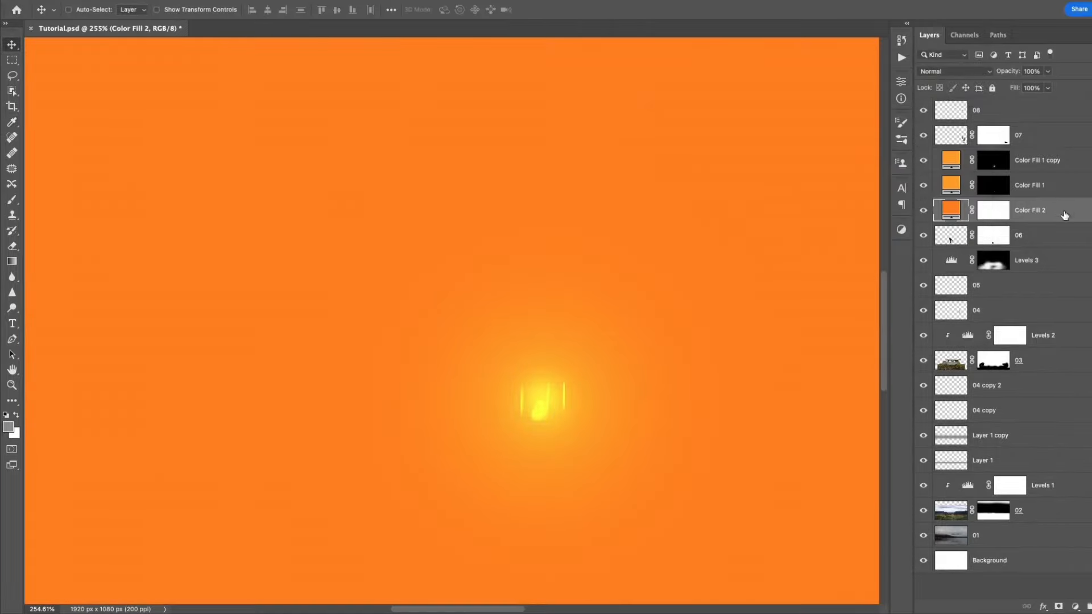
Clip the new orange fill to layer 06 and set its blend mode to Color Dodge.
{"action": "left_click_drag", "start_coordinate": [1071, 229], "coordinate": [1071, 220]}
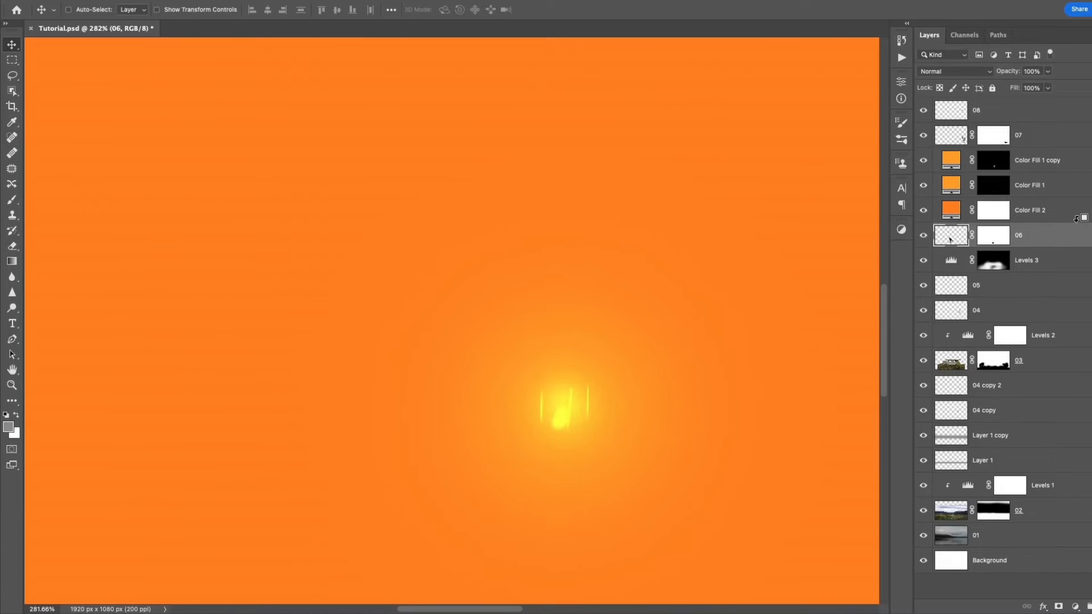
{"action": "left_click", "coordinate": [1077, 221], "text": "alt"}
{"action": "left_click", "coordinate": [1069, 211]}
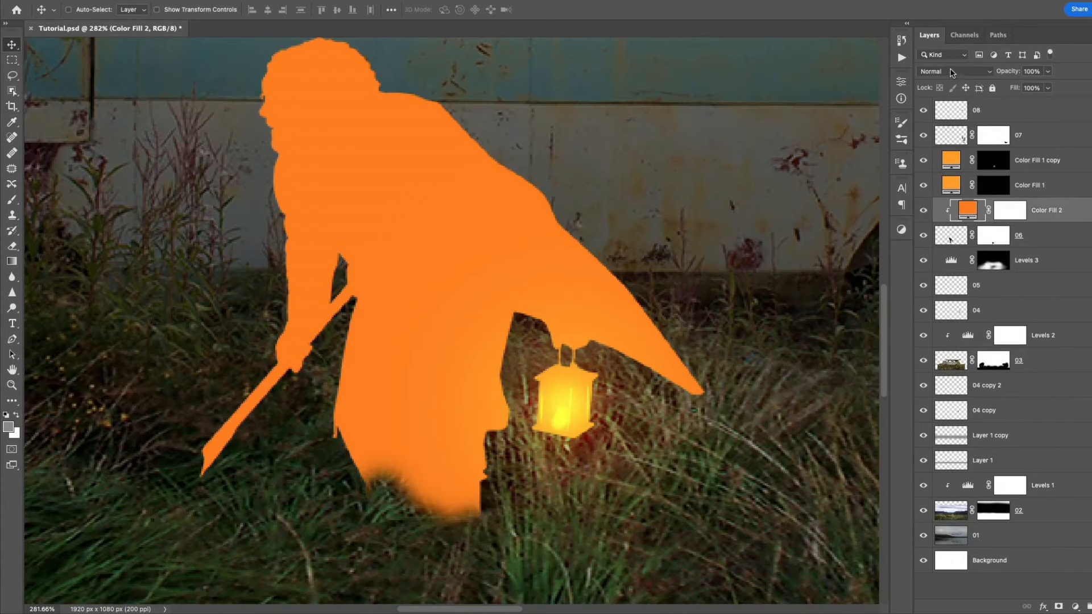
{"action": "left_click", "coordinate": [951, 72]}
{"action": "left_click", "coordinate": [955, 187]}
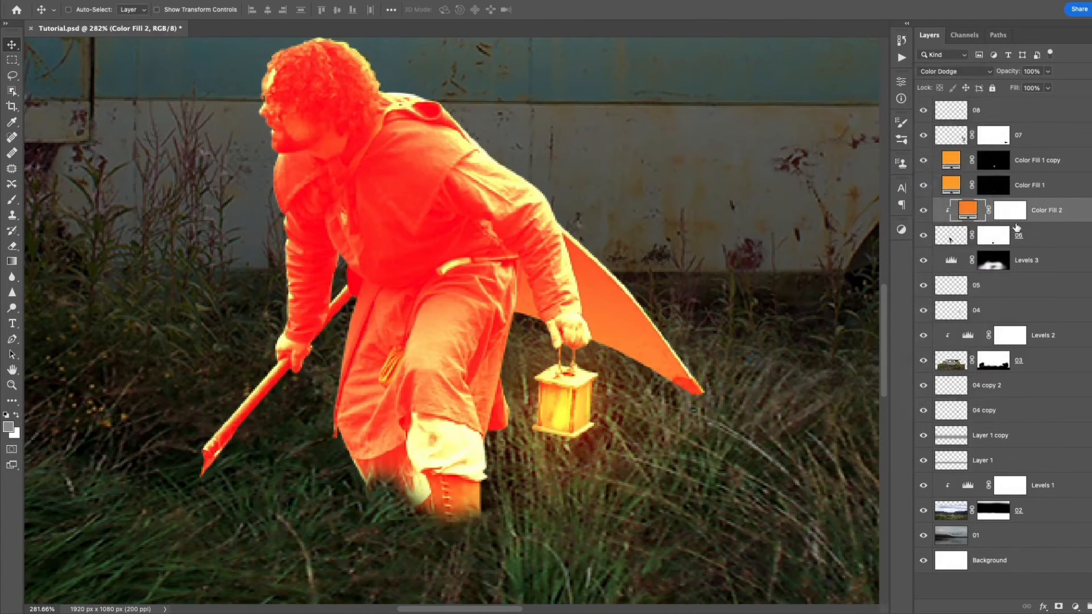
Invert the Color Fill 2 mask to black and shrink the white brush to about 8 px.
{"action": "left_click", "coordinate": [1013, 214]}
{"action": "key", "text": "ctrl+i"}
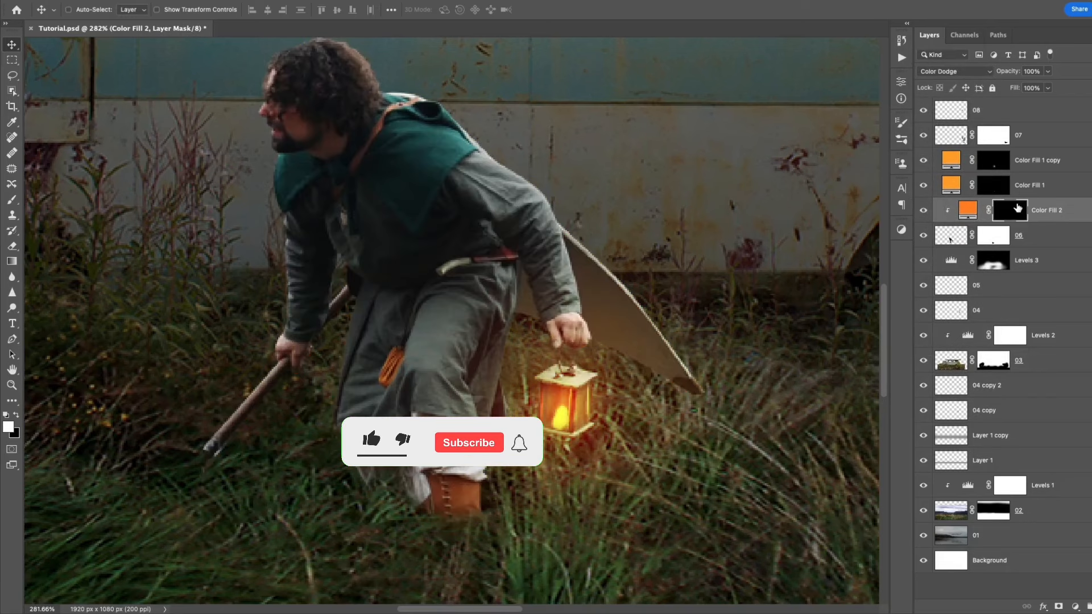
{"action": "key", "text": "b"}
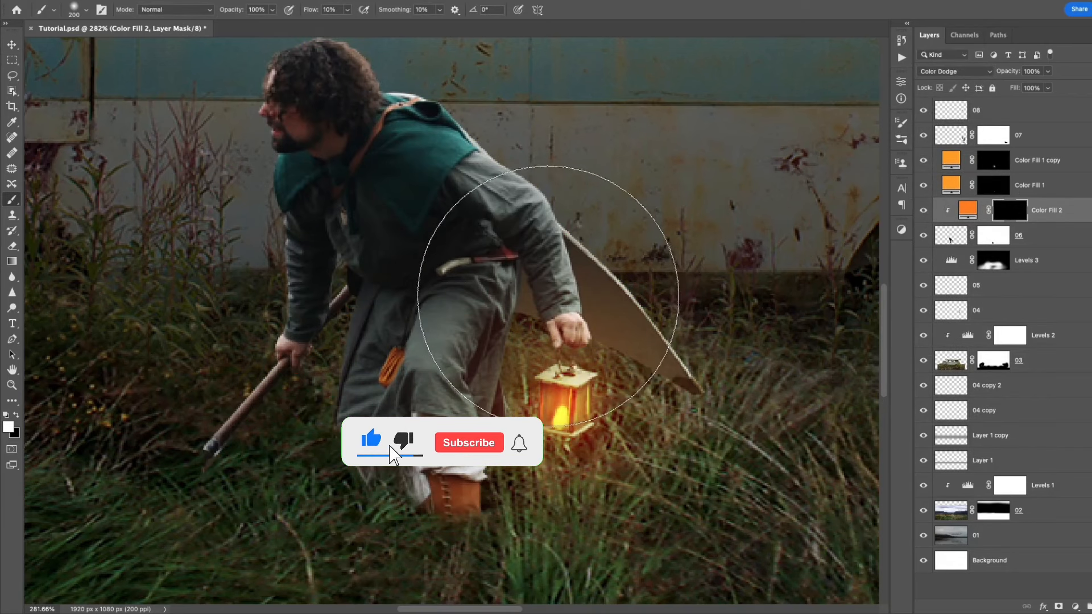
{"action": "left_click_drag", "start_coordinate": [530, 306], "coordinate": [356, 315]}
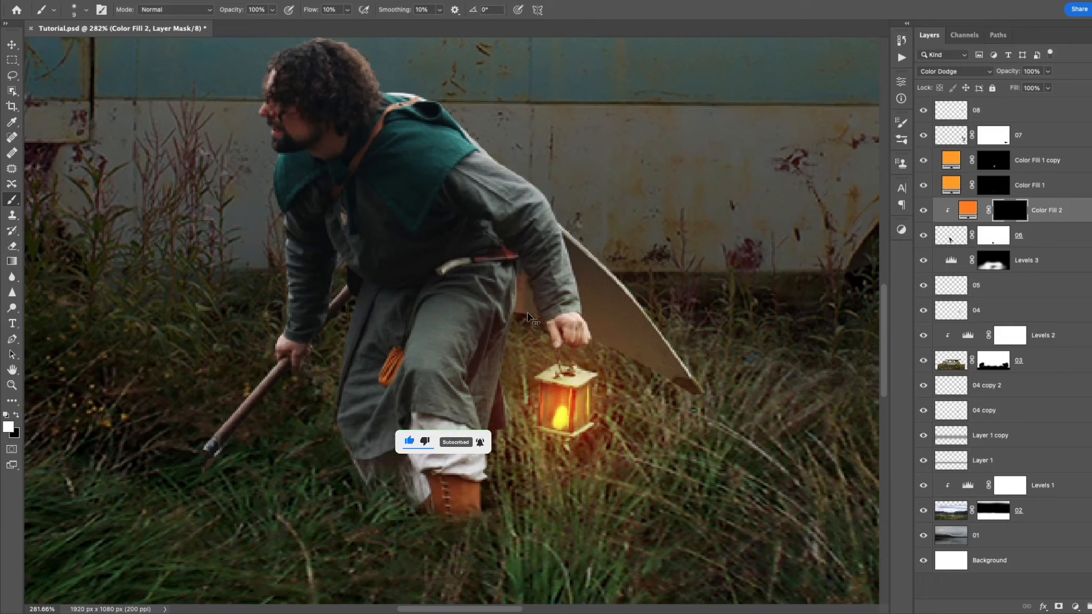
{"action": "key", "text": "x"}
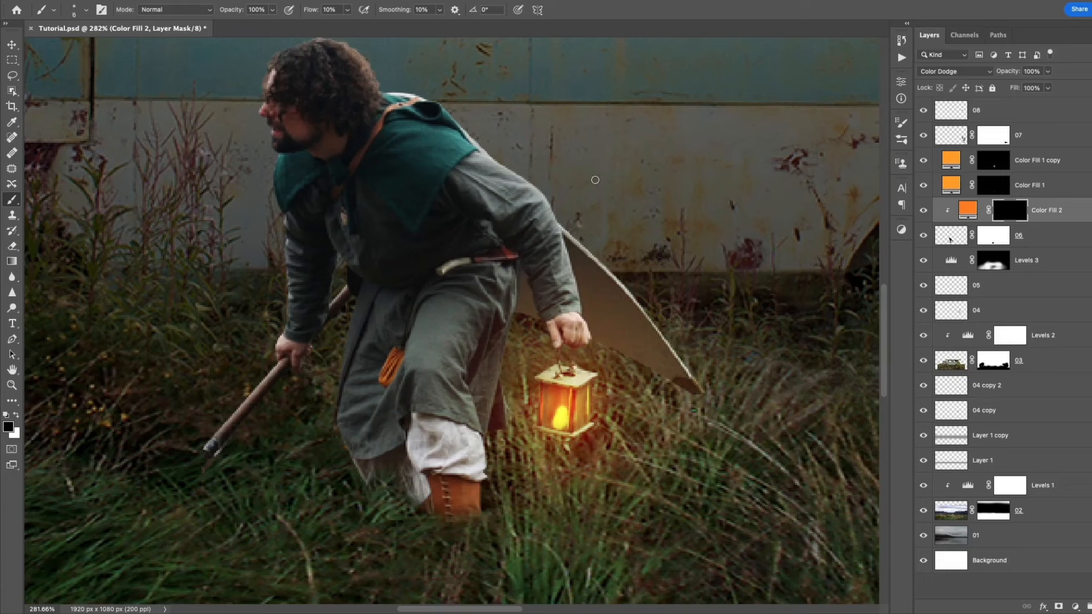
{"action": "key", "text": "x"}
Paint glow streaks along the man's coat folds nearest the lantern with a small white brush at 100% flow.
{"action": "left_click_drag", "start_coordinate": [513, 267], "coordinate": [491, 441]}
{"action": "mouse_move", "coordinate": [469, 404]}
{"action": "left_mouse_down"}
{"action": "mouse_move", "coordinate": [449, 382]}
{"action": "mouse_move", "coordinate": [483, 434]}
{"action": "left_mouse_up"}
{"action": "mouse_move", "coordinate": [475, 387]}
{"action": "left_mouse_down"}
{"action": "mouse_move", "coordinate": [459, 370]}
{"action": "mouse_move", "coordinate": [471, 370]}
{"action": "mouse_move", "coordinate": [463, 330]}
{"action": "mouse_move", "coordinate": [478, 340]}
{"action": "mouse_move", "coordinate": [477, 318]}
{"action": "mouse_move", "coordinate": [485, 340]}
{"action": "mouse_move", "coordinate": [493, 313]}
{"action": "mouse_move", "coordinate": [480, 280]}
{"action": "mouse_move", "coordinate": [498, 277]}
{"action": "mouse_move", "coordinate": [508, 308]}
{"action": "left_mouse_up"}
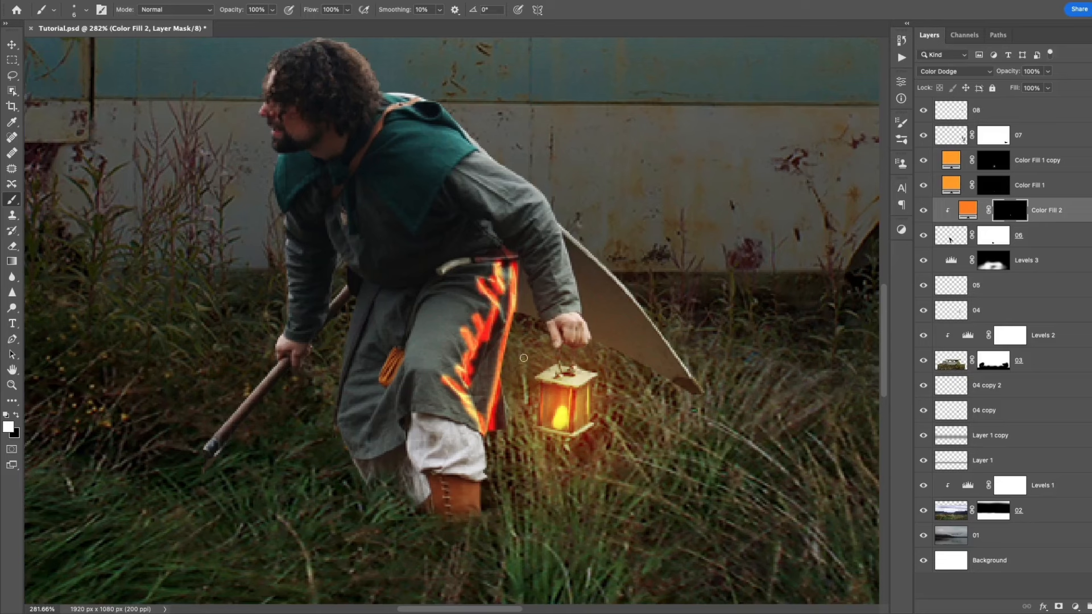
Tone down the painted coat streaks on the mask with a soft 60 px black brush at 20% flow.
{"action": "left_click_drag", "start_coordinate": [513, 362], "coordinate": [557, 362]}
{"action": "key", "text": "x"}
{"action": "key", "text": "shift+2"}
{"action": "mouse_move", "coordinate": [472, 444]}
{"action": "left_mouse_down"}
{"action": "mouse_move", "coordinate": [444, 339]}
{"action": "mouse_move", "coordinate": [425, 394]}
{"action": "mouse_move", "coordinate": [462, 259]}
{"action": "mouse_move", "coordinate": [498, 241]}
{"action": "mouse_move", "coordinate": [479, 440]}
{"action": "mouse_move", "coordinate": [499, 222]}
{"action": "left_mouse_up"}
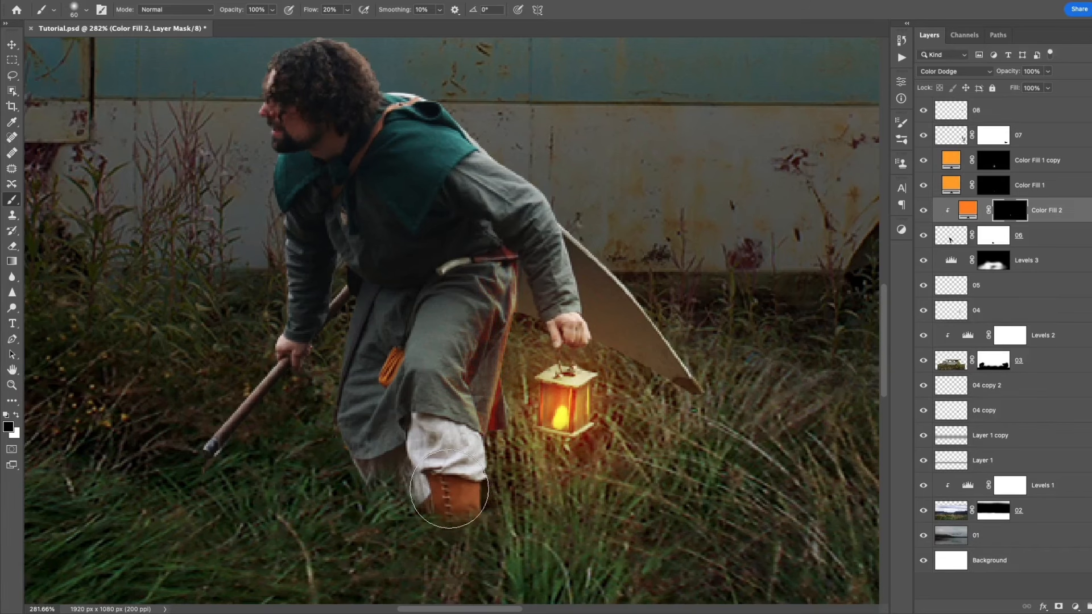
{"action": "mouse_move", "coordinate": [450, 489]}
{"action": "left_mouse_down"}
{"action": "mouse_move", "coordinate": [464, 496]}
{"action": "mouse_move", "coordinate": [516, 425]}
{"action": "left_mouse_up"}
Paint a faint glow over the coat hem and white trouser leg with a small white brush at 10% flow.
{"action": "key", "text": "["}
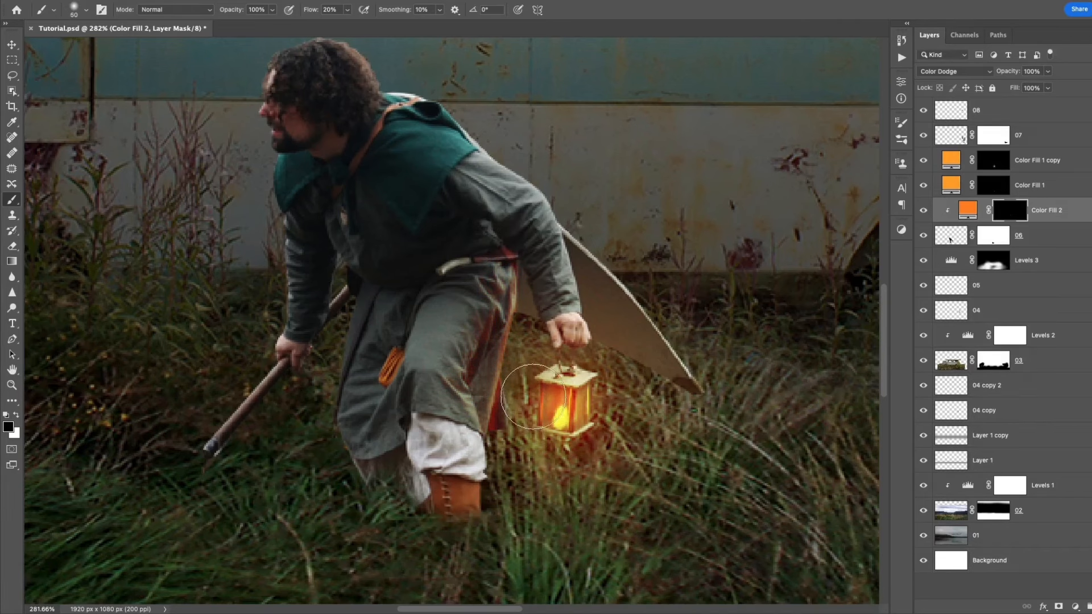
{"action": "key", "text": "bracketleft"}
{"action": "key", "text": "bracketleft"}
{"action": "key", "text": "bracketleft"}
{"action": "key", "text": "bracketleft"}
{"action": "key", "text": "bracketleft"}
{"action": "key", "text": "bracketleft"}
{"action": "key", "text": "bracketleft"}
{"action": "key", "text": "x"}
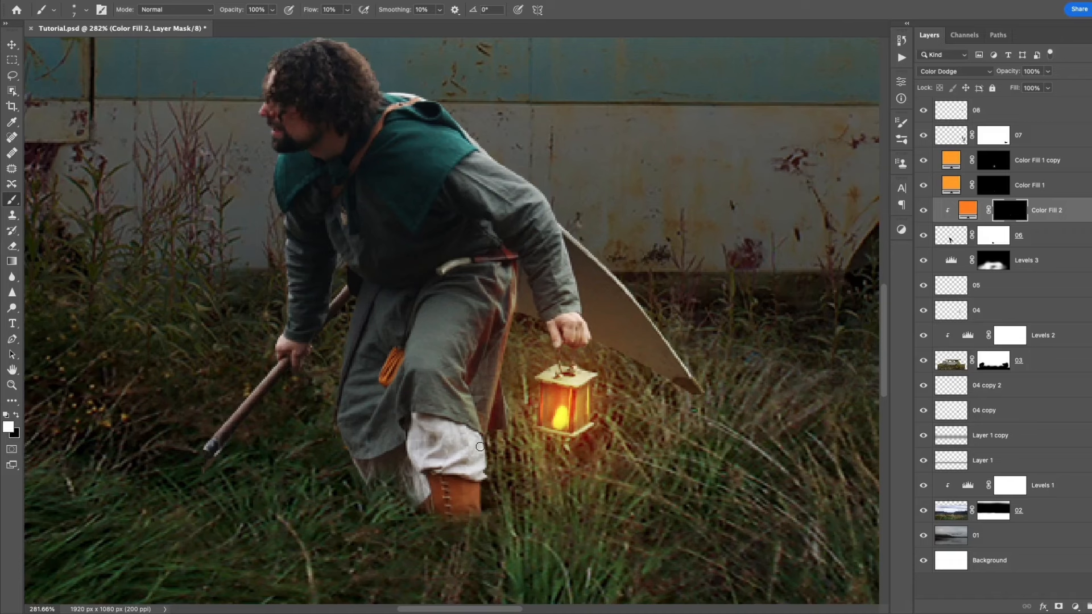
{"action": "key", "text": "bracketright"}
{"action": "key", "text": "bracketright"}
{"action": "key", "text": "bracketright"}
{"action": "key", "text": "bracketright"}
{"action": "left_click_drag", "start_coordinate": [489, 478], "coordinate": [470, 405]}
Refine the glow on the man's hand and thigh with alternating soft white and black strokes, resizing the brush to about 41 px.
{"action": "key", "text": "bracketleft"}
{"action": "key", "text": "bracketleft"}
{"action": "key", "text": "bracketleft"}
{"action": "key", "text": "bracketleft"}
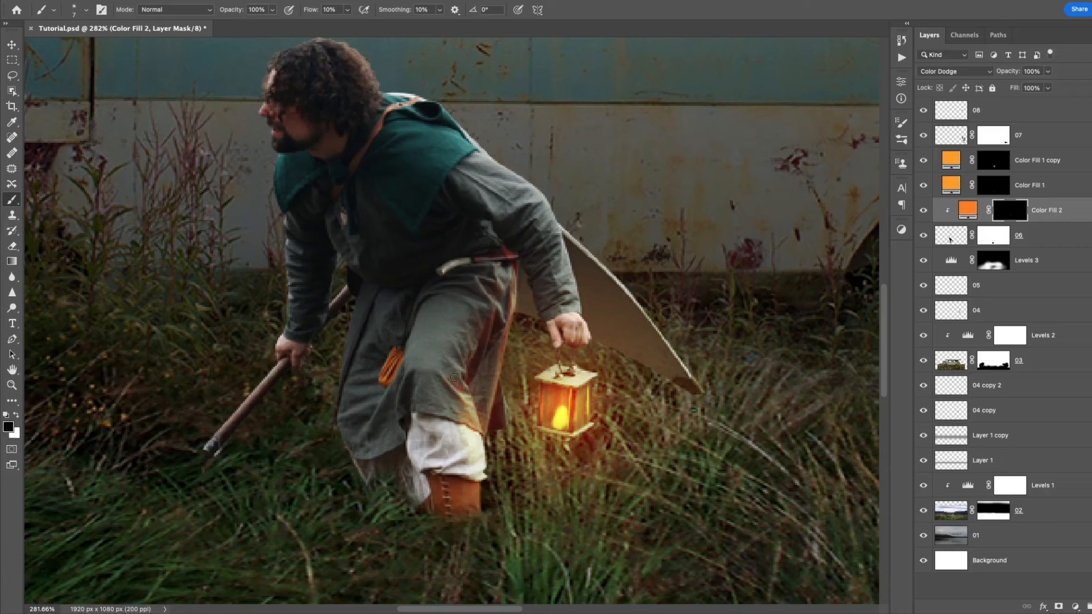
{"action": "key", "text": "x"}
{"action": "left_click_drag", "start_coordinate": [533, 288], "coordinate": [558, 347]}
{"action": "key", "text": "x"}
{"action": "left_click_drag", "start_coordinate": [491, 376], "coordinate": [505, 366]}
{"action": "key", "text": "x"}
{"action": "mouse_move", "coordinate": [460, 338]}
{"action": "left_mouse_down"}
{"action": "mouse_move", "coordinate": [468, 315]}
{"action": "mouse_move", "coordinate": [447, 374]}
{"action": "mouse_move", "coordinate": [475, 339]}
{"action": "left_mouse_up"}
{"action": "key", "text": "super+z"}
{"action": "key", "text": "x"}
{"action": "left_click_drag", "start_coordinate": [420, 360], "coordinate": [441, 291]}
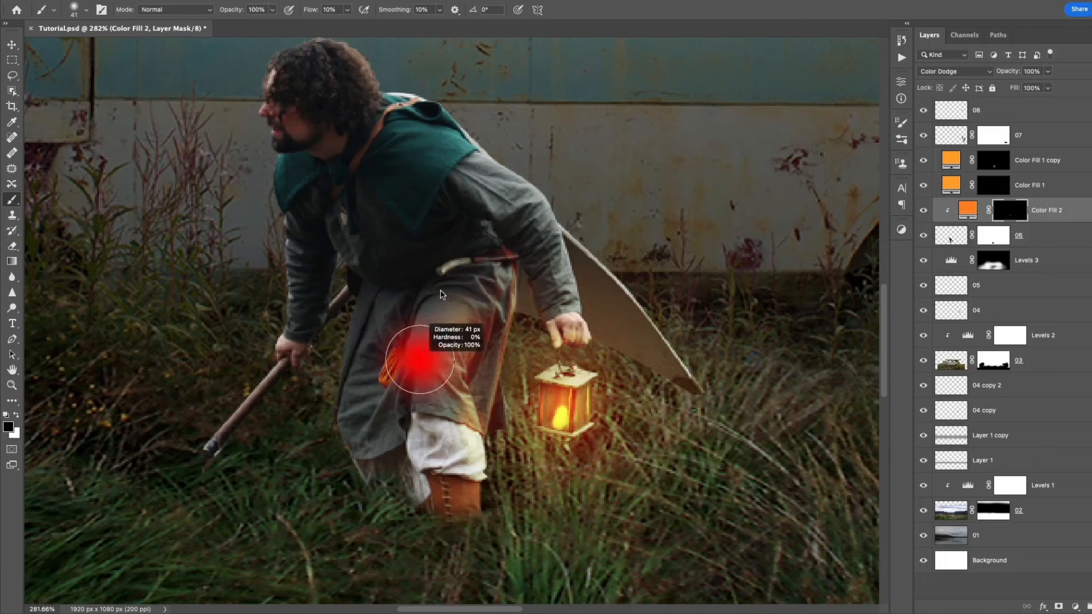
Split Color Fill 2's Blend If Underlying Layer black slider to 0 / 107.
{"action": "key", "text": "v"}
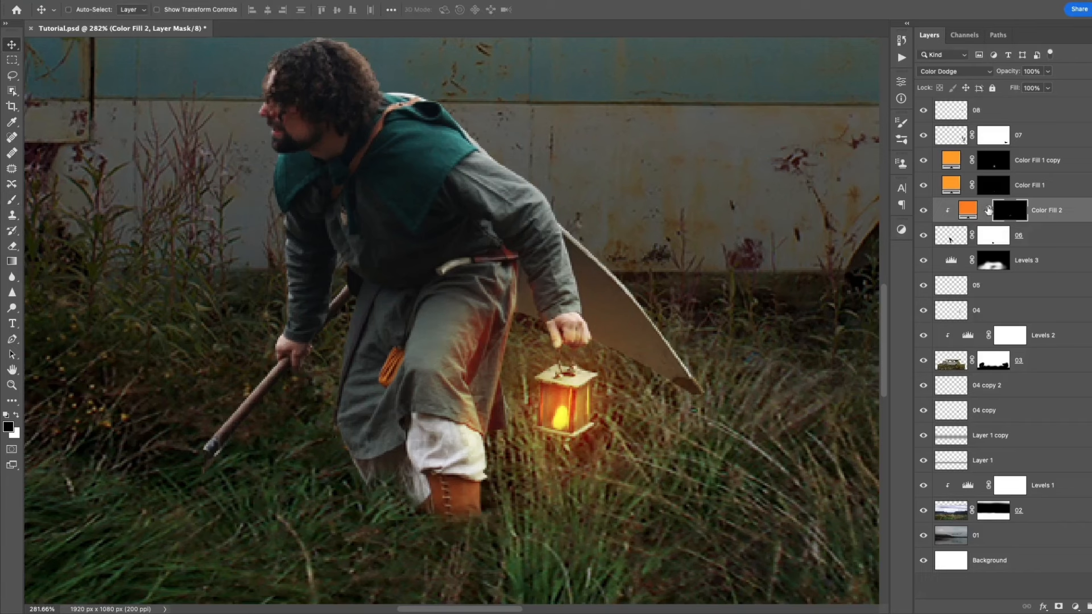
{"action": "double_click", "coordinate": [1088, 214]}
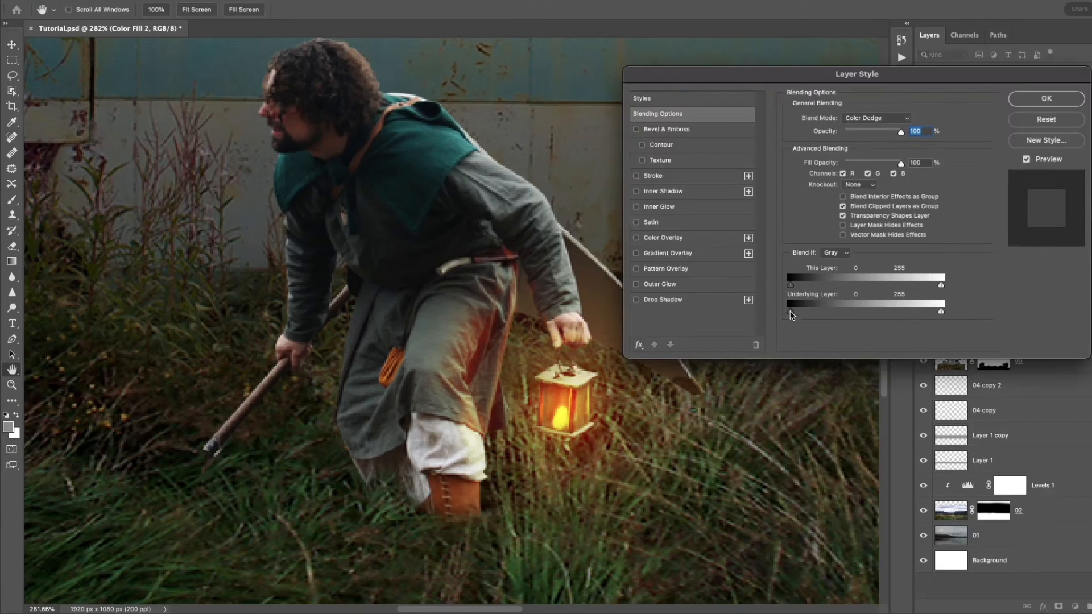
{"action": "left_click_drag", "start_coordinate": [818, 314], "coordinate": [847, 311]}
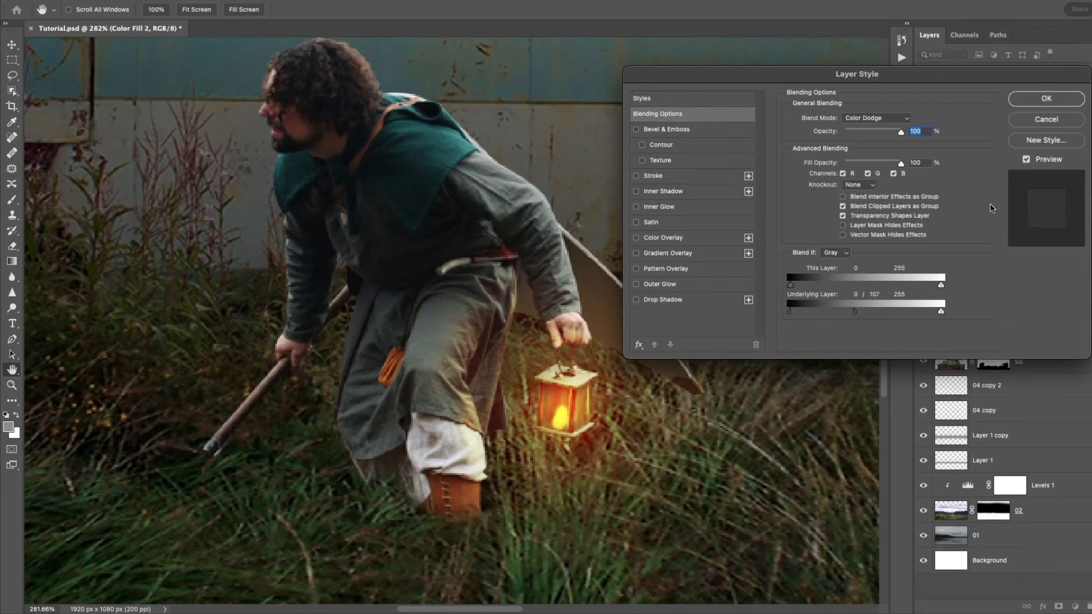
{"action": "left_click", "coordinate": [1056, 103]}
Add an orange Solid Color fill layer with a hue of 32 directly above layer 05.
{"action": "key", "text": "z"}
{"action": "left_click_drag", "start_coordinate": [507, 400], "coordinate": [506, 272]}
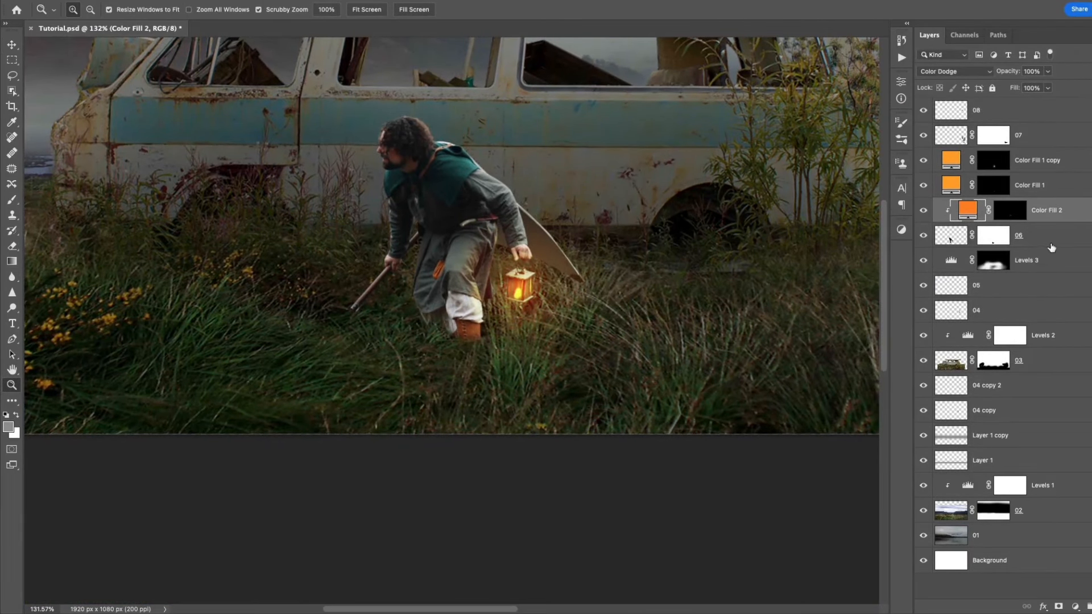
{"action": "left_click", "coordinate": [1072, 288]}
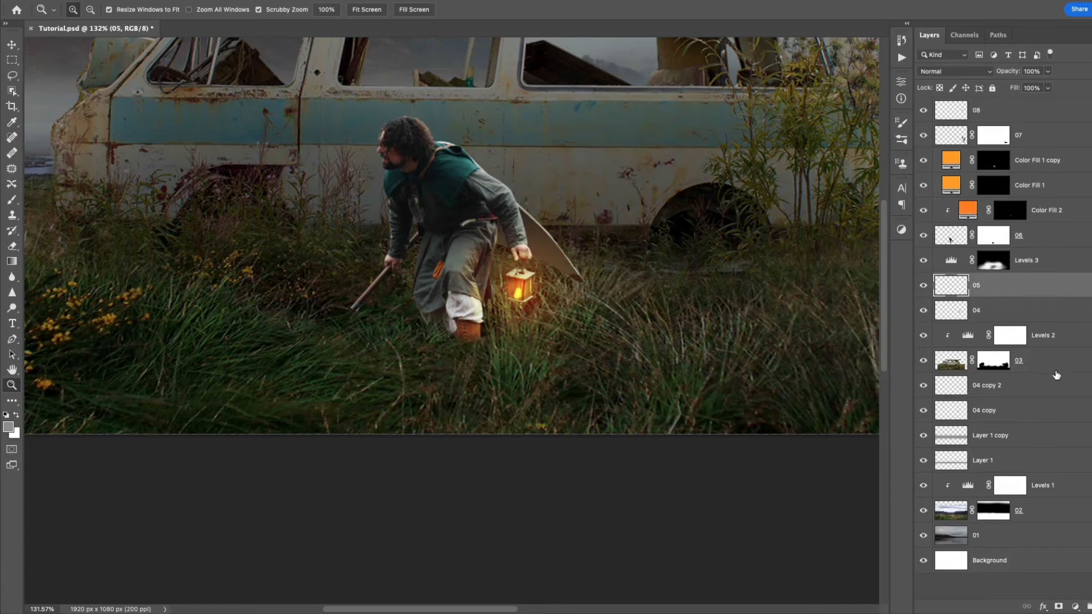
{"action": "left_click", "coordinate": [1076, 607]}
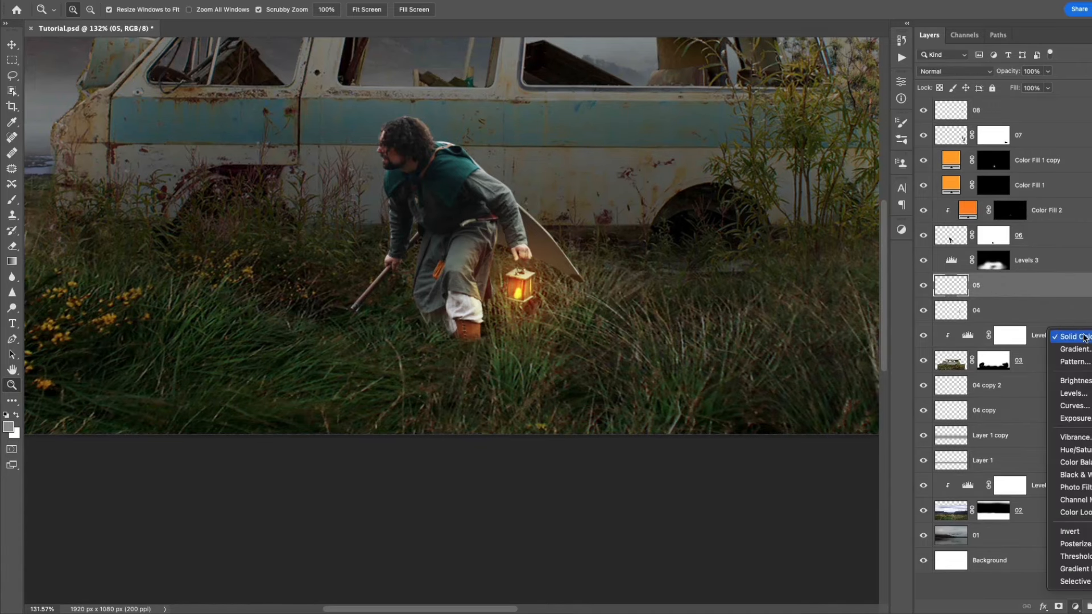
{"action": "left_click", "coordinate": [1073, 337]}
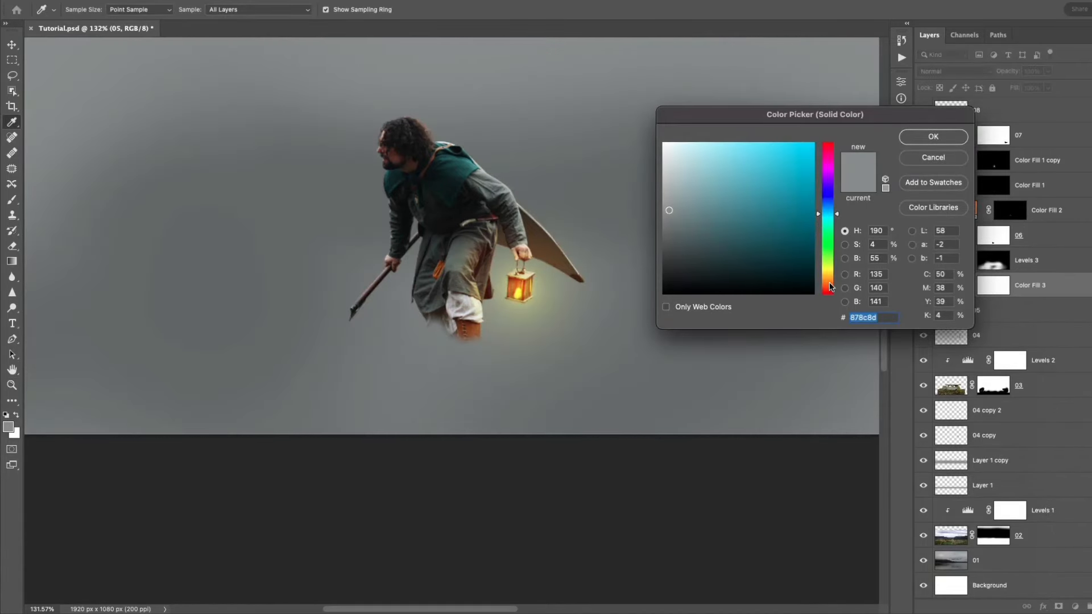
{"action": "left_click", "coordinate": [829, 284]}
{"action": "left_click_drag", "start_coordinate": [829, 284], "coordinate": [830, 281]}
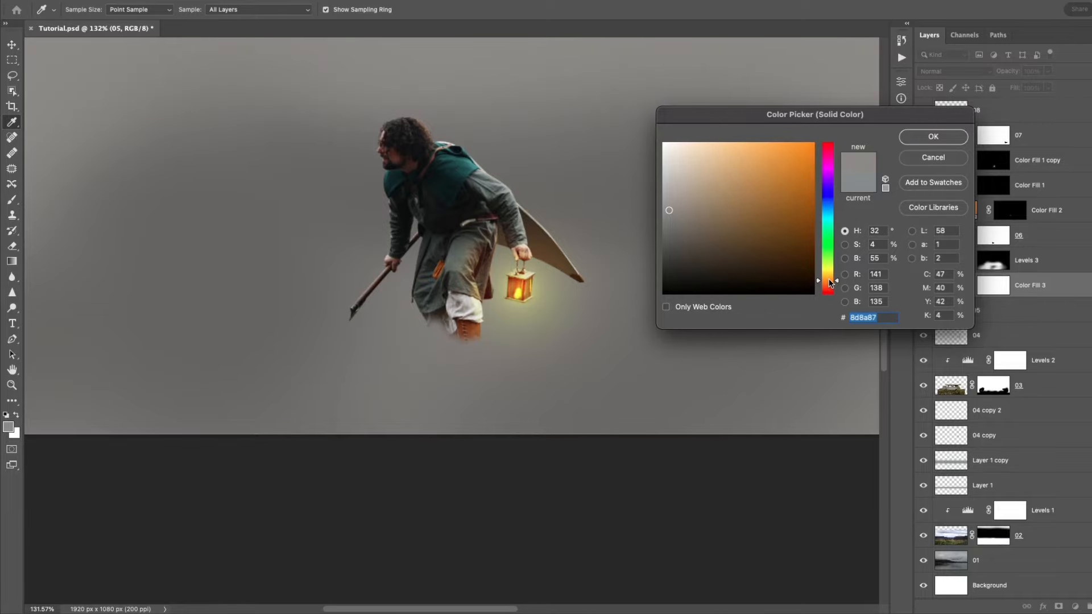
{"action": "left_click", "coordinate": [800, 171]}
{"action": "left_click", "coordinate": [933, 137]}
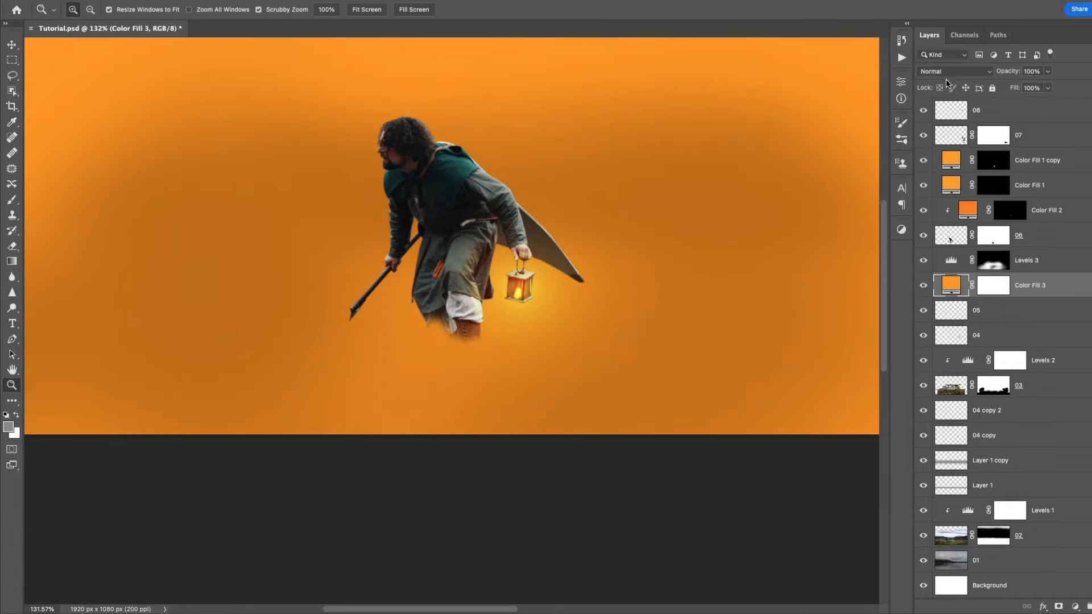
Set Color Fill 3 to Color Dodge and split its Blend If Underlying Layer black slider to 0 / 148.
{"action": "left_click", "coordinate": [946, 71]}
{"action": "left_click", "coordinate": [955, 188]}
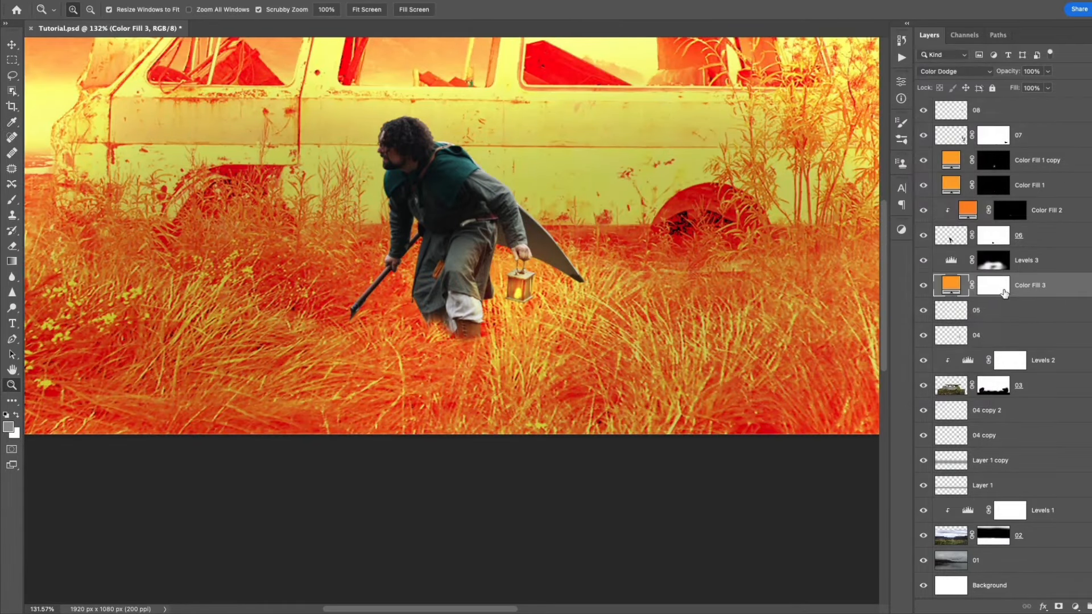
{"action": "double_click", "coordinate": [1072, 291]}
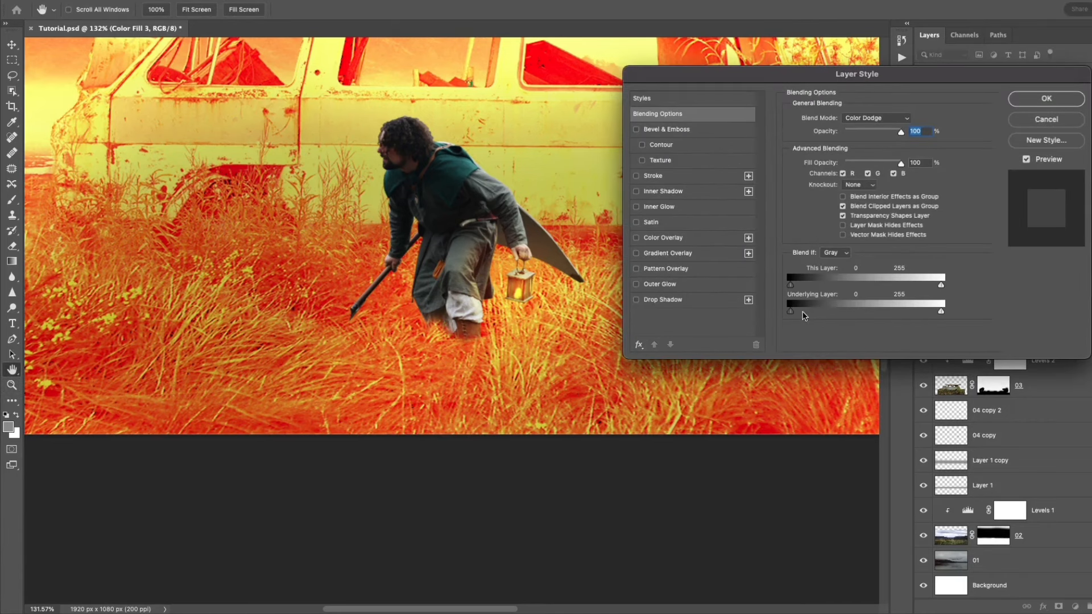
{"action": "left_click_drag", "start_coordinate": [791, 312], "coordinate": [878, 307]}
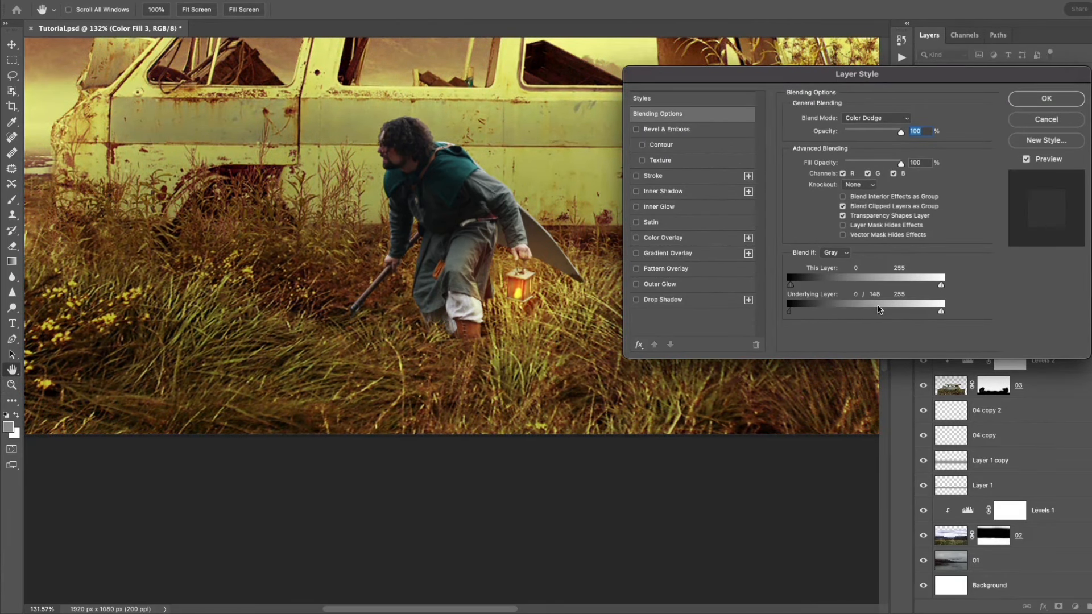
{"action": "left_click", "coordinate": [1045, 98]}
Invert the Color Fill 3 mask to black and enlarge the soft mask brush to 177 px.
{"action": "left_click", "coordinate": [1002, 294]}
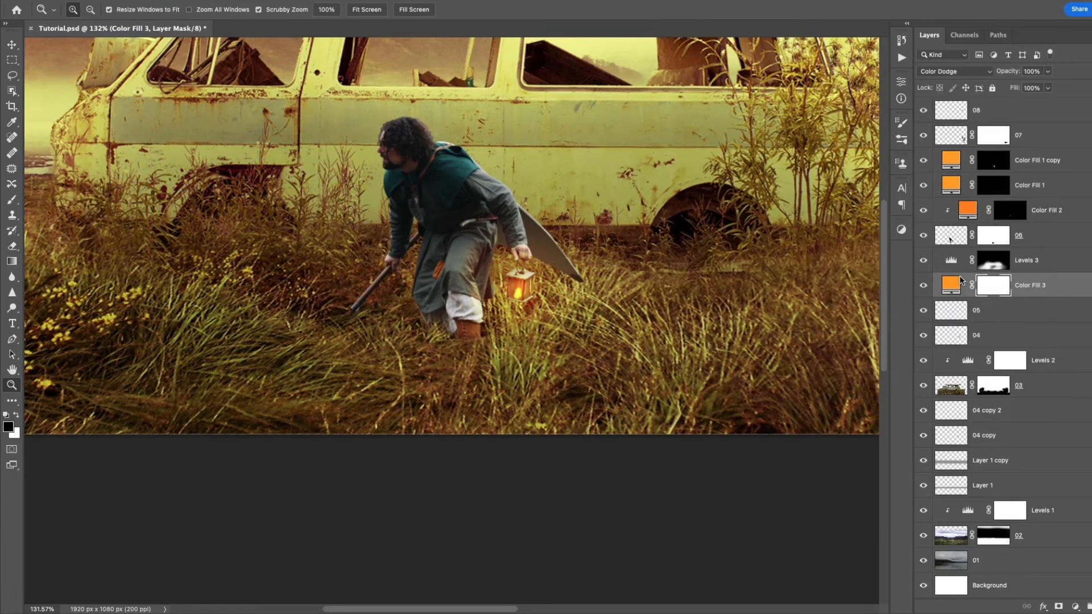
{"action": "key", "text": "ctrl+i"}
{"action": "key", "text": "b"}
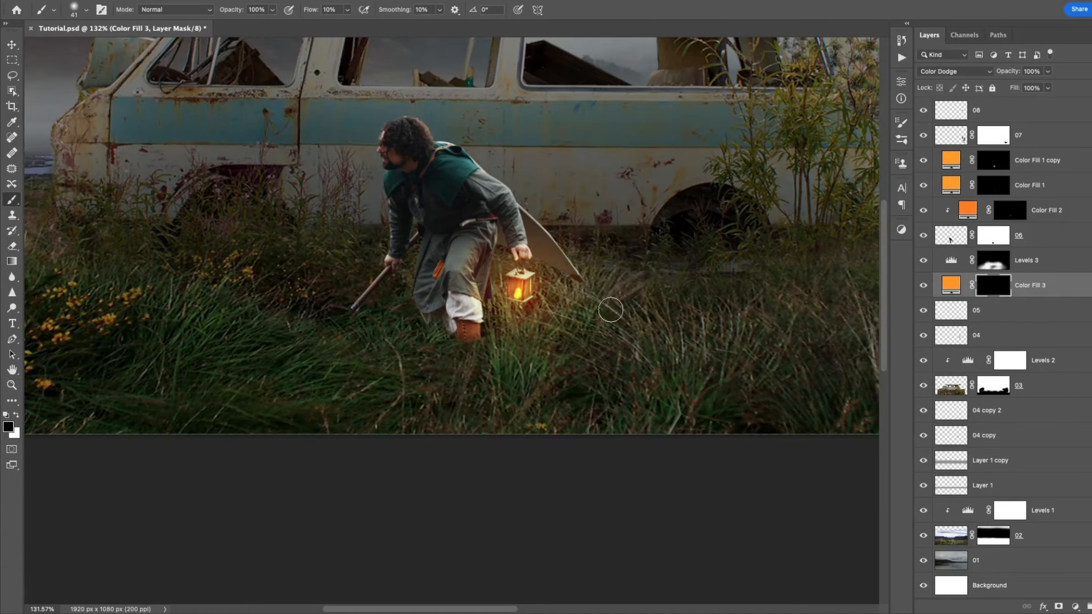
{"action": "left_click_drag", "start_coordinate": [600, 313], "coordinate": [649, 315]}
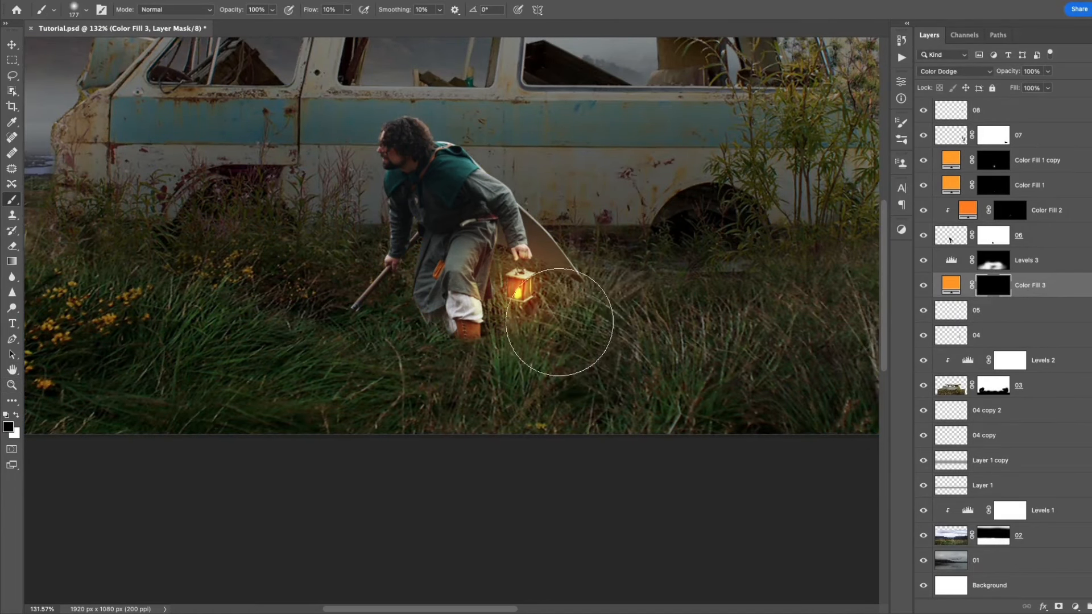
Paint white on the Color Fill 3 mask with the soft brush to cast a warm glow on the grass around the lantern.
{"action": "key", "text": "x"}
{"action": "mouse_move", "coordinate": [559, 322]}
{"action": "left_mouse_down"}
{"action": "mouse_move", "coordinate": [531, 354]}
{"action": "mouse_move", "coordinate": [529, 328]}
{"action": "mouse_move", "coordinate": [490, 320]}
{"action": "mouse_move", "coordinate": [446, 370]}
{"action": "mouse_move", "coordinate": [526, 383]}
{"action": "mouse_move", "coordinate": [561, 276]}
{"action": "mouse_move", "coordinate": [593, 291]}
{"action": "mouse_move", "coordinate": [616, 285]}
{"action": "mouse_move", "coordinate": [516, 300]}
{"action": "left_mouse_up"}
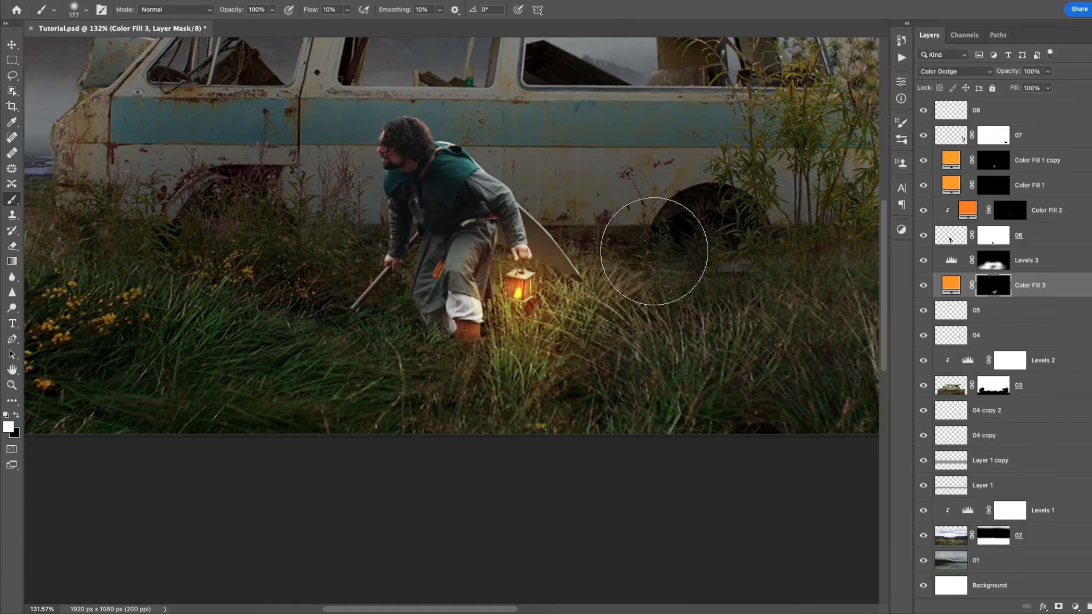
{"action": "key", "text": "z"}
{"action": "left_click_drag", "start_coordinate": [631, 328], "coordinate": [579, 336]}
{"action": "key", "text": "v"}
{"action": "left_click_drag", "start_coordinate": [662, 291], "coordinate": [662, 312]}
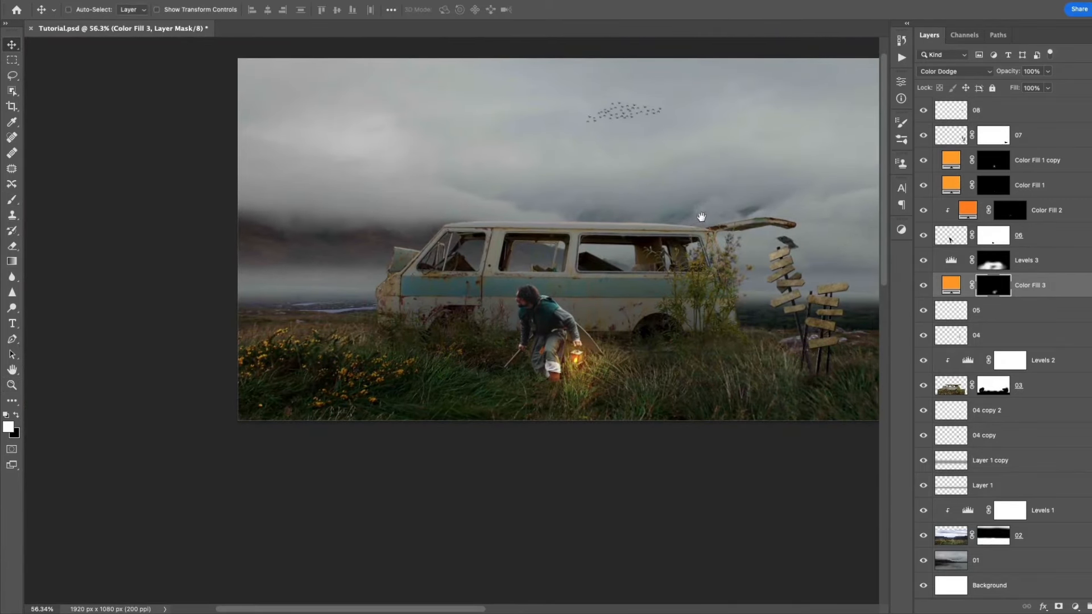
{"action": "left_click_drag", "start_coordinate": [702, 217], "coordinate": [557, 267]}
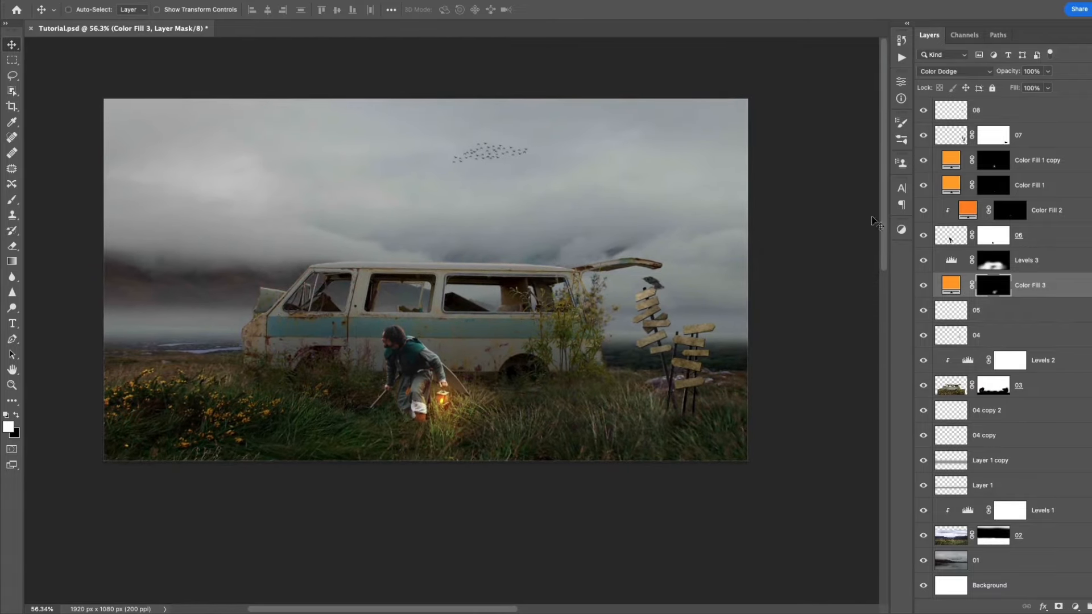
Stamp all visible layers into a new merged layer above layer 08.
{"action": "left_click", "coordinate": [1043, 122]}
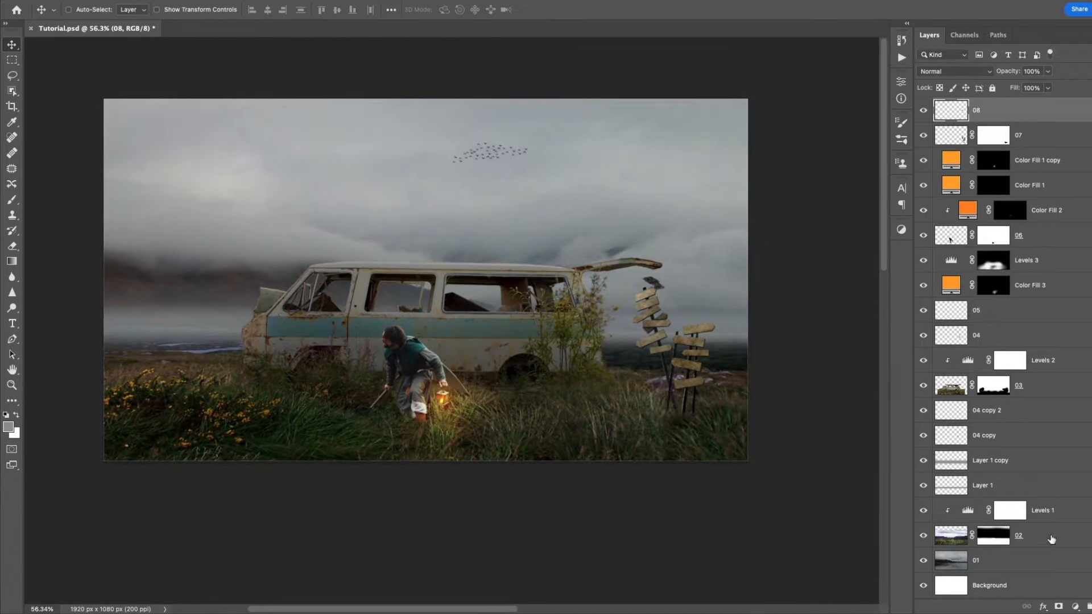
{"action": "key", "text": "ctrl"}
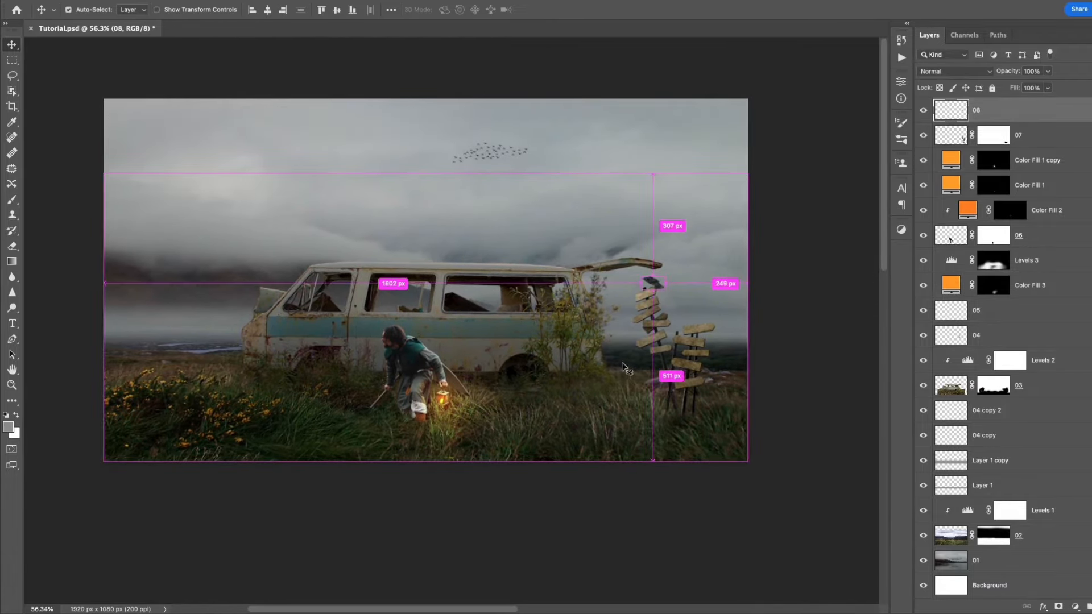
{"action": "key", "text": "ctrl+shift+alt+e"}
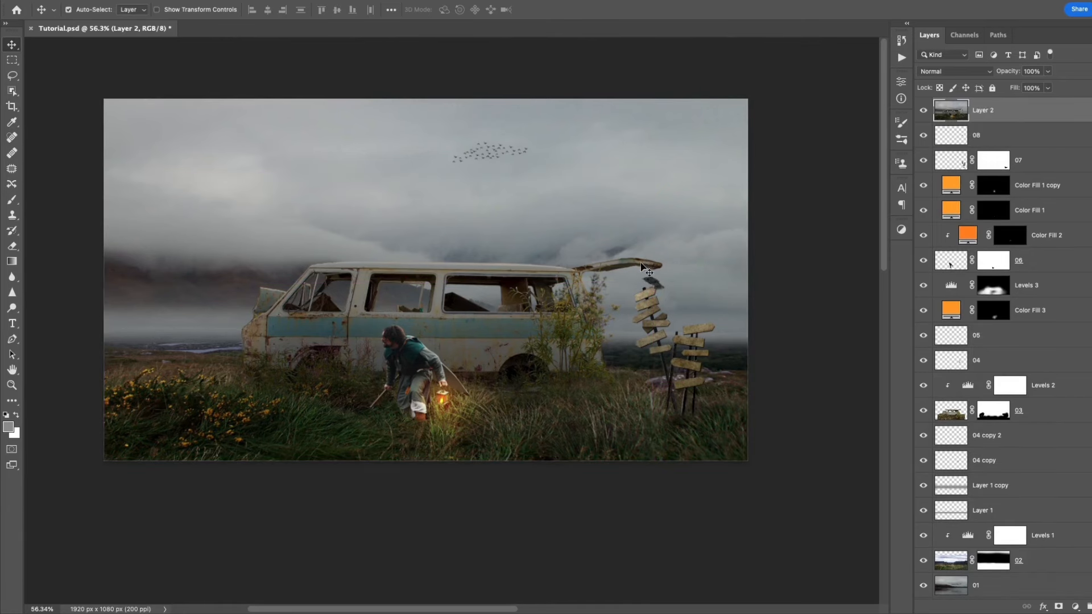
Open the Camera Raw Filter on the merged layer and set Shadows +53, Exposure -0.30, Blacks -21 and Temperature -12.
{"action": "key", "text": "ctrl+shift+a"}
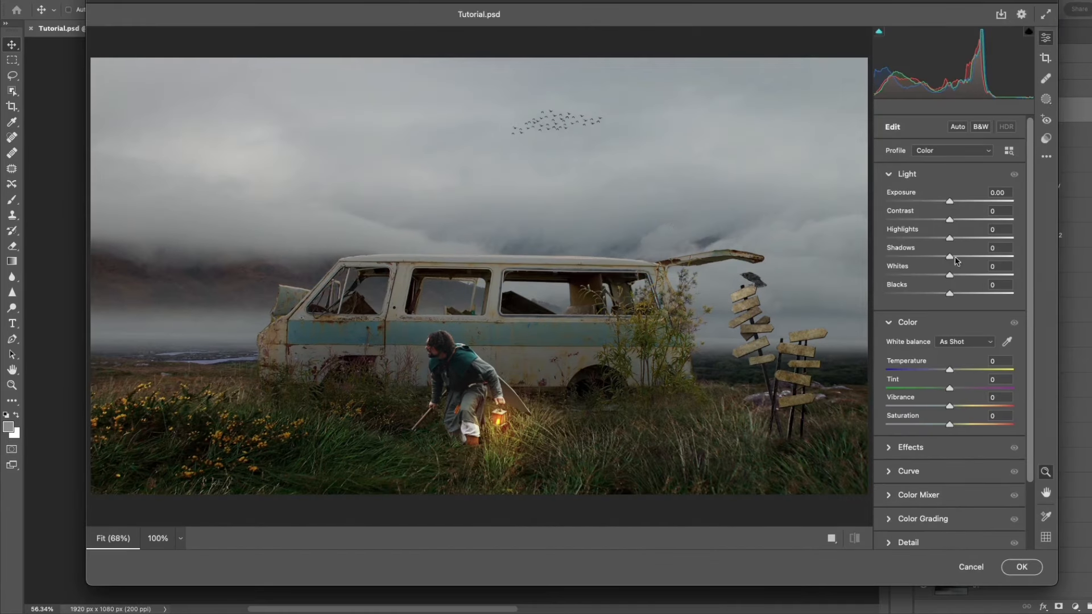
{"action": "left_click_drag", "start_coordinate": [951, 259], "coordinate": [983, 257]}
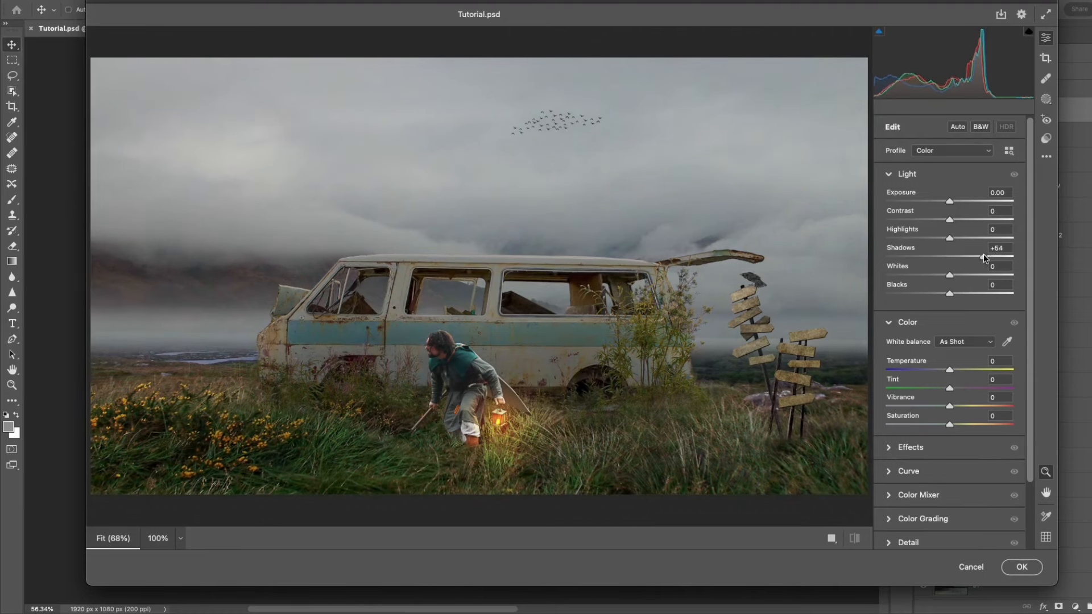
{"action": "left_click_drag", "start_coordinate": [950, 202], "coordinate": [946, 202]}
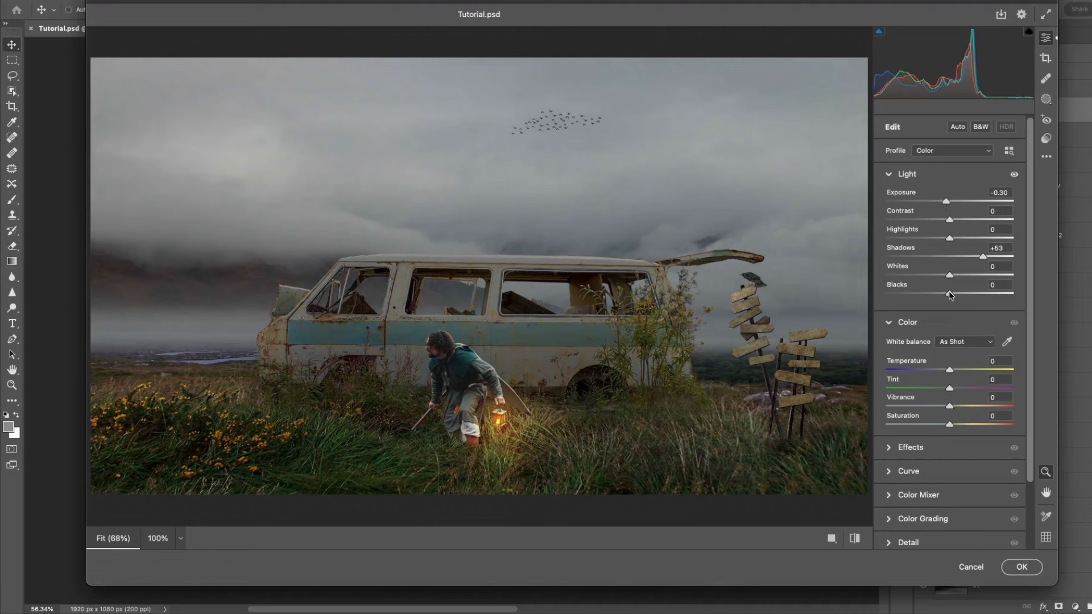
{"action": "left_click_drag", "start_coordinate": [948, 297], "coordinate": [939, 298]}
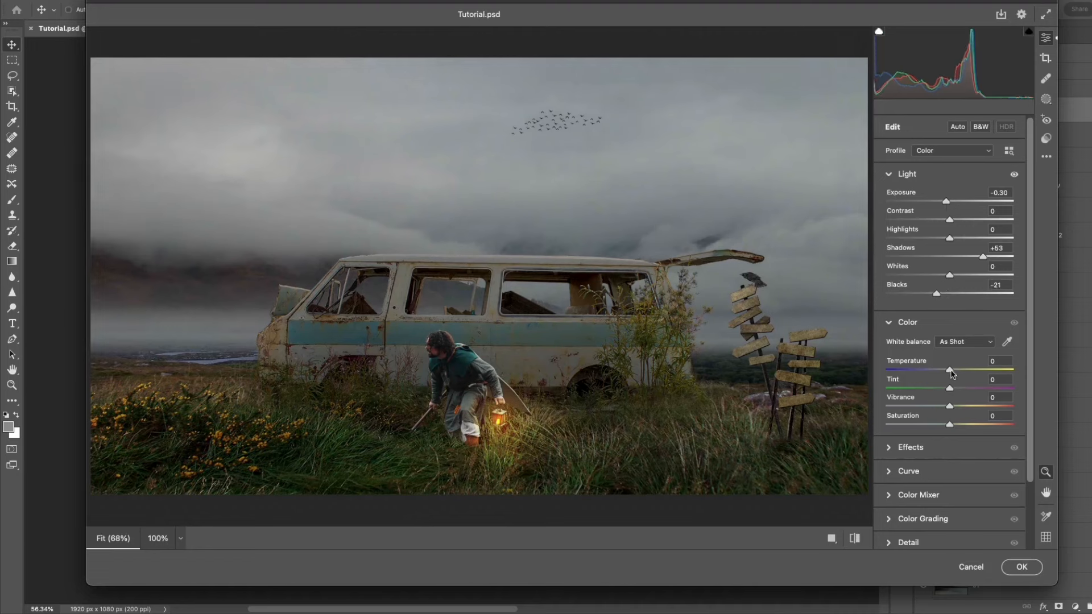
{"action": "left_click_drag", "start_coordinate": [952, 372], "coordinate": [945, 372]}
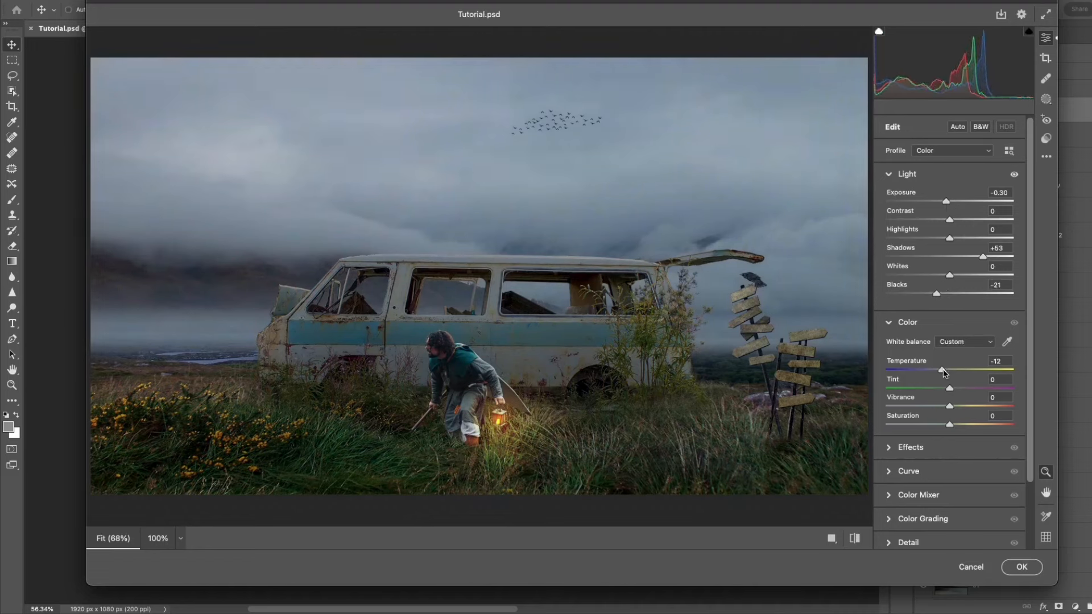
Set the Blue Primary Hue to -42 in the Camera Raw calibration settings.
{"action": "left_click", "coordinate": [889, 175]}
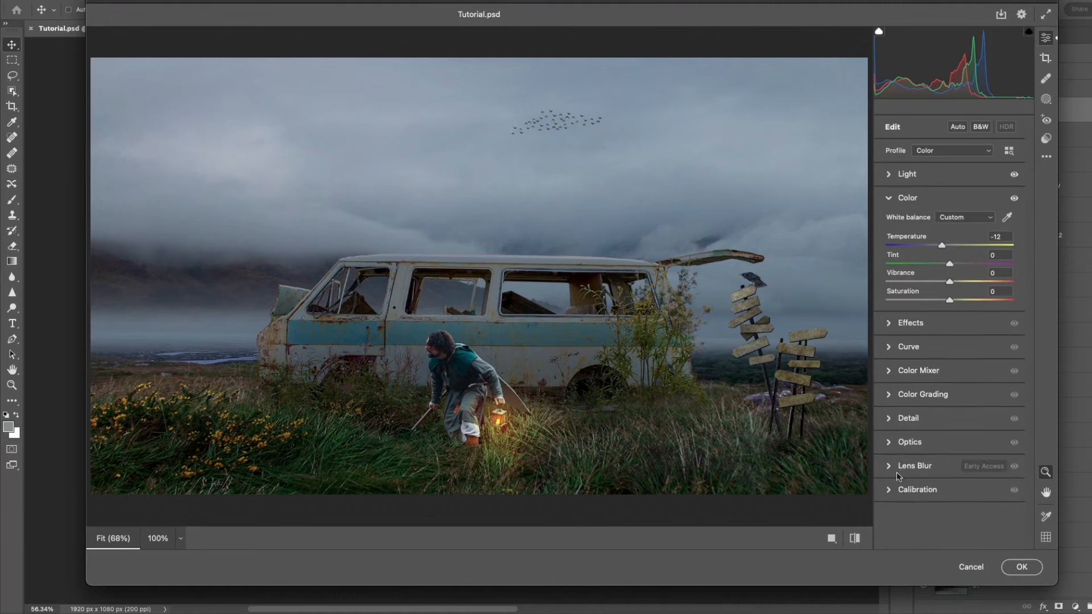
{"action": "left_click", "coordinate": [891, 492]}
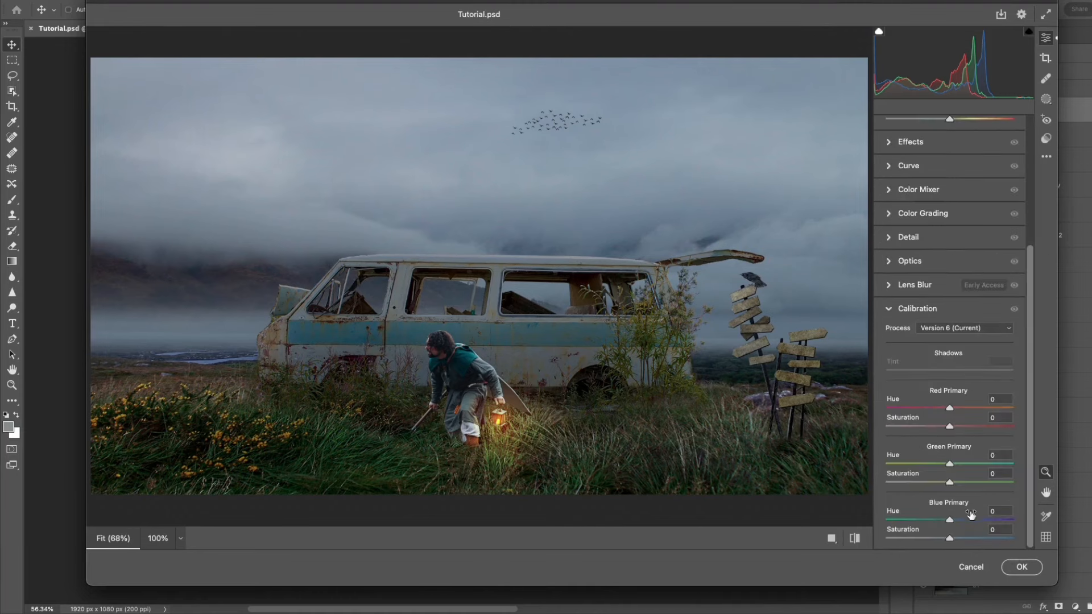
{"action": "left_click_drag", "start_coordinate": [953, 520], "coordinate": [922, 524]}
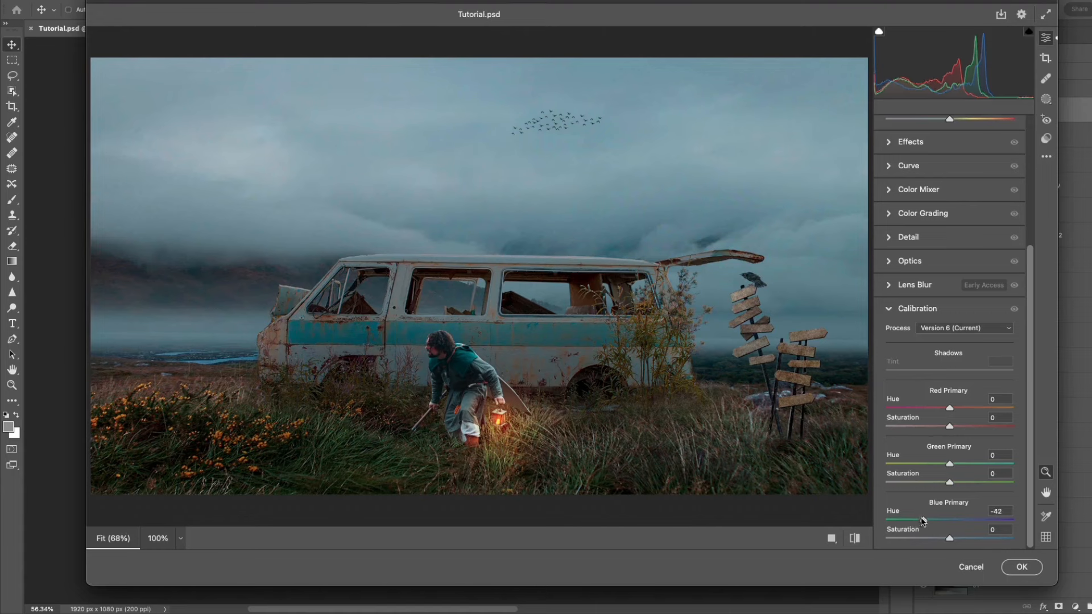
Shape a faded point curve with a lifted black point, shadows about 48 to 54 and highlights 181 to 202, and apply the filter.
{"action": "left_click", "coordinate": [892, 166]}
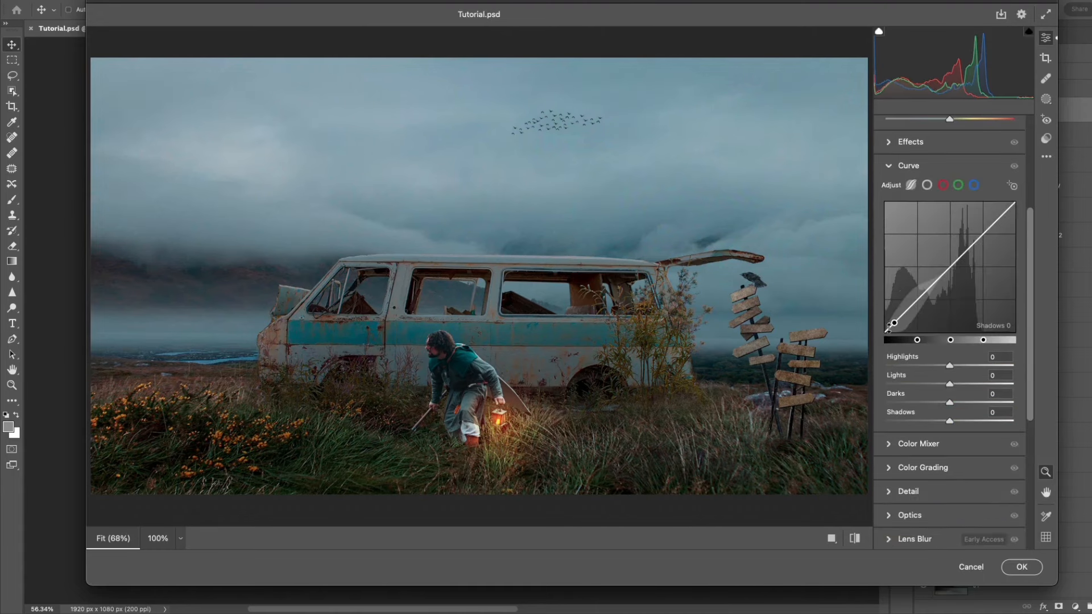
{"action": "left_click_drag", "start_coordinate": [886, 332], "coordinate": [911, 304]}
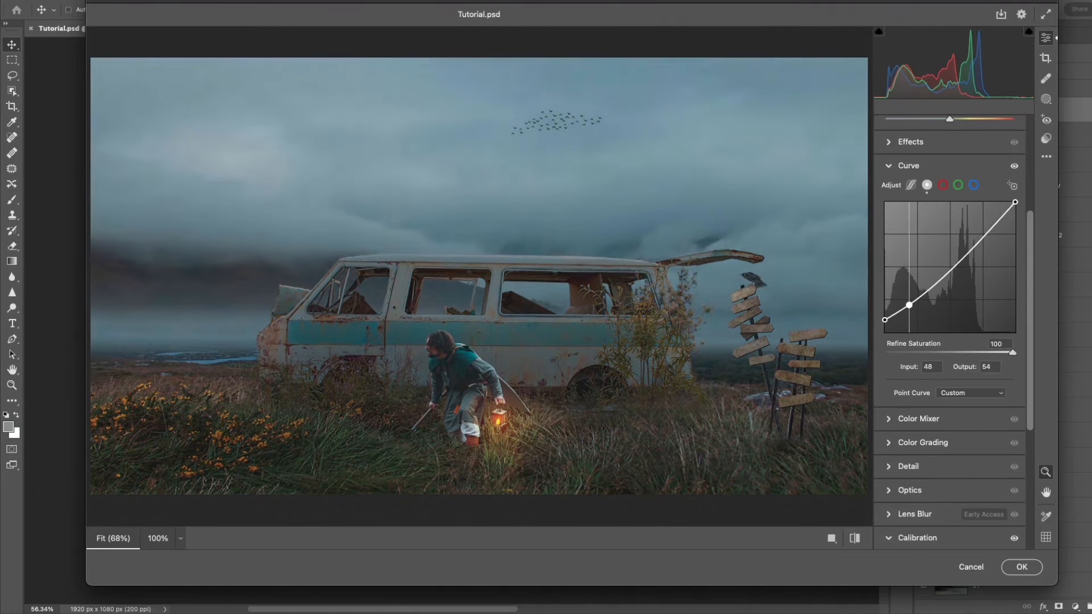
{"action": "left_click_drag", "start_coordinate": [982, 236], "coordinate": [977, 229]}
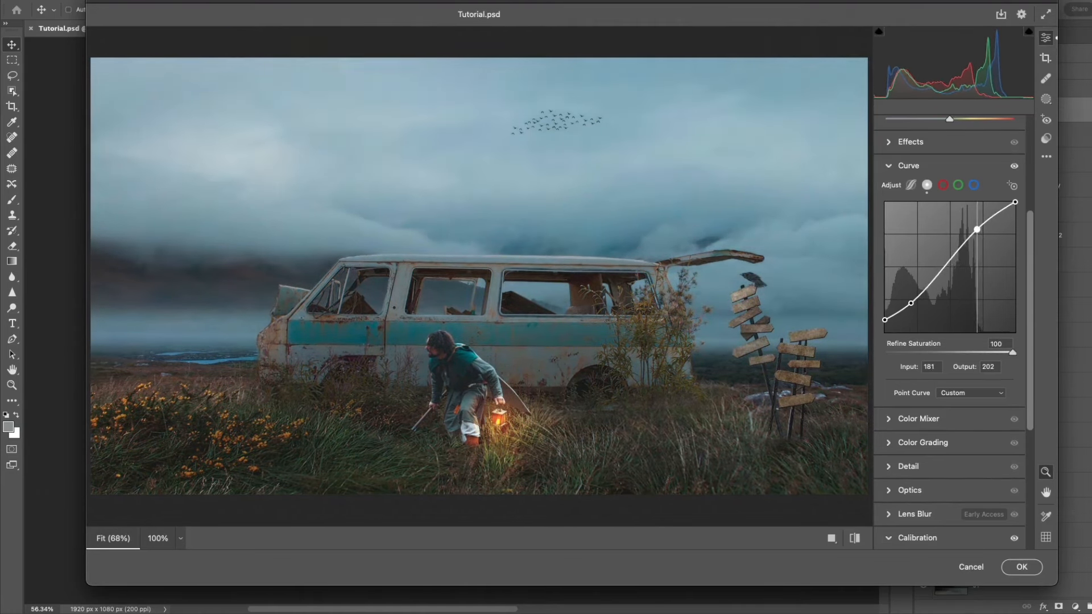
{"action": "left_click", "coordinate": [1023, 567]}
Hide the interface panels and inspect the graded composite up close and as a whole.
{"action": "key", "text": "Tab"}
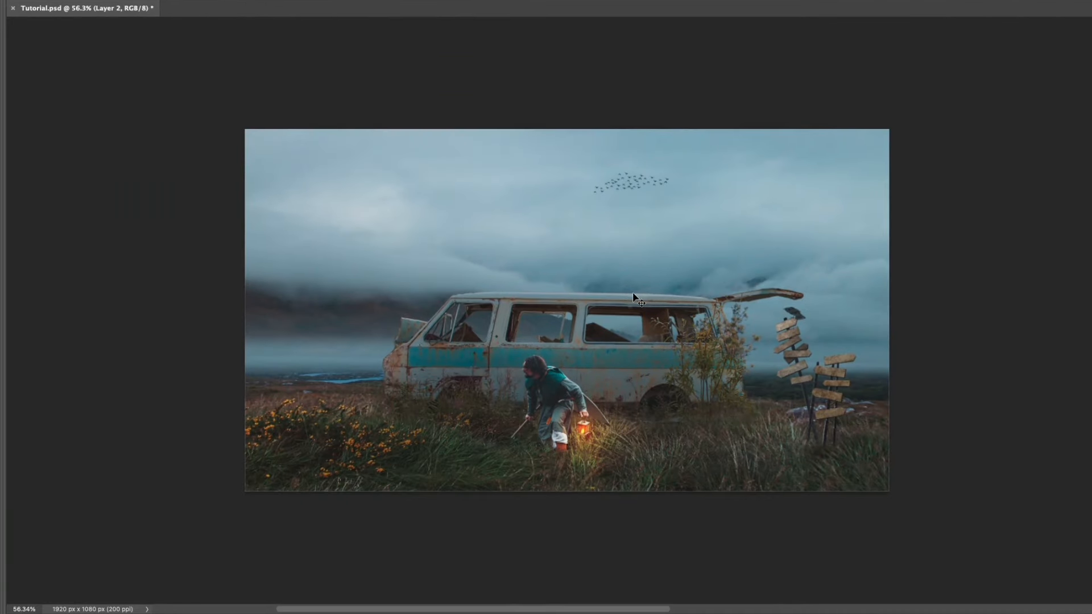
{"action": "scroll", "coordinate": [677, 323], "scroll_direction": "up", "scroll_amount": 3}
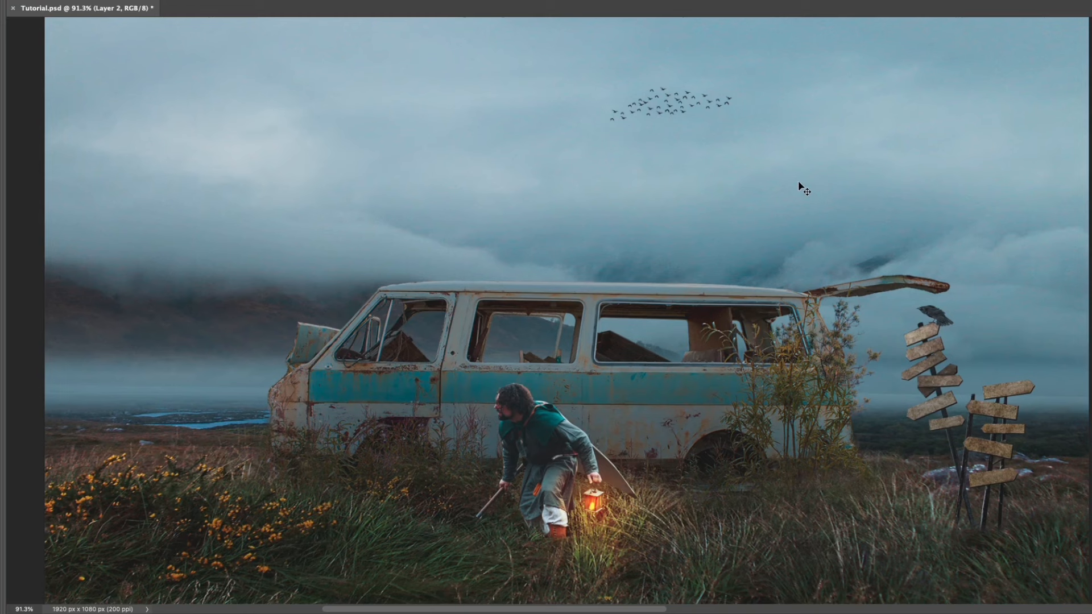
{"action": "key", "text": "ctrl+minus"}
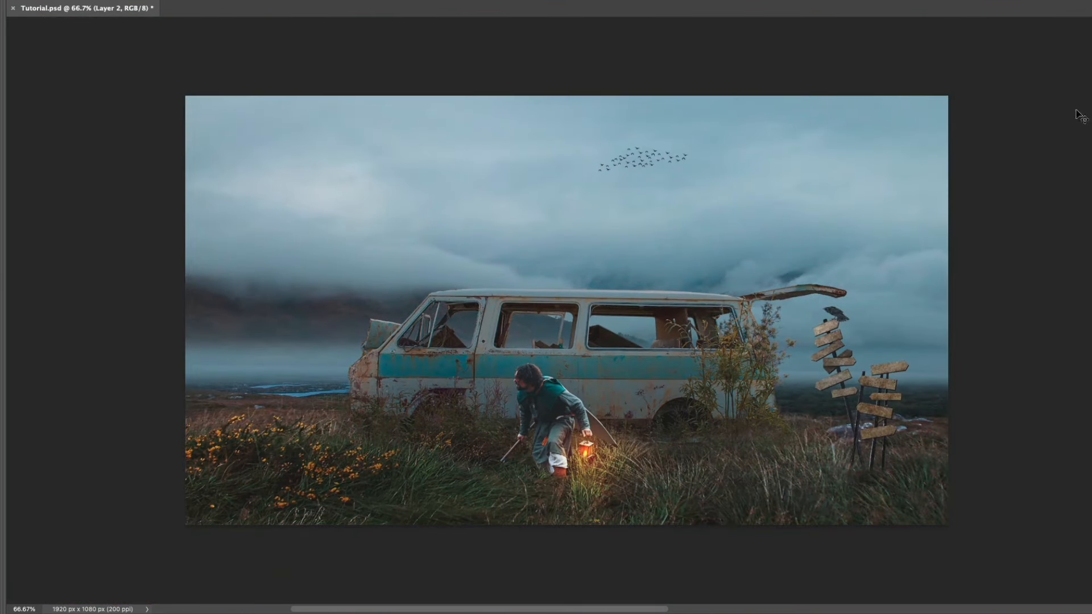